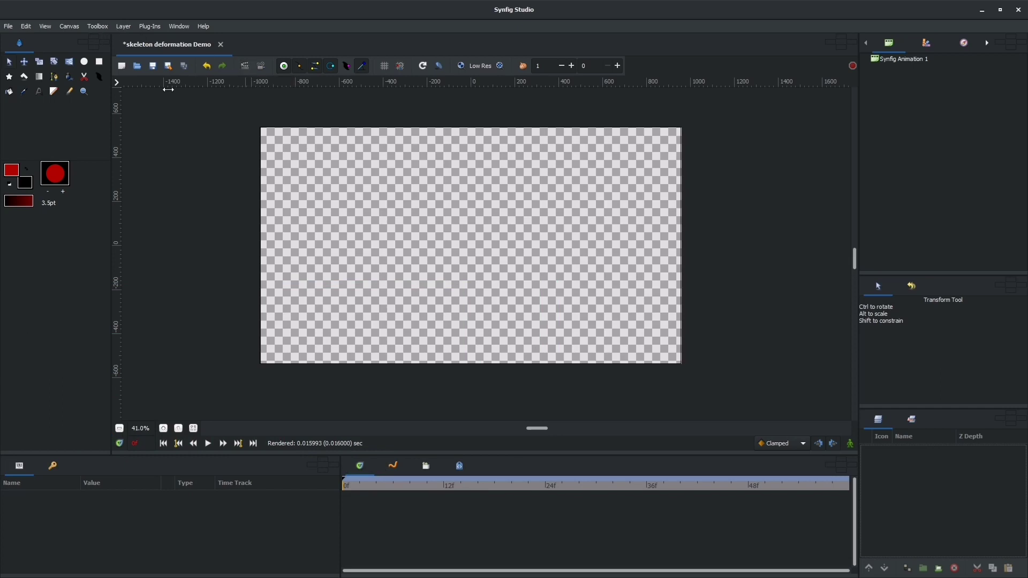
Step: Review the canvas image size and time settings in Canvas Properties and apply them
click(77, 28)
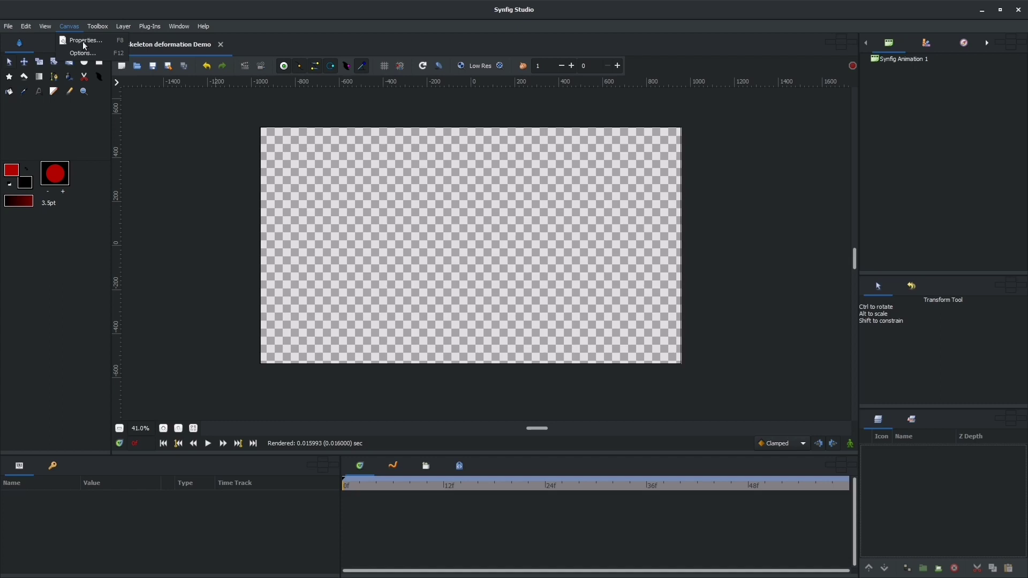
click(84, 46)
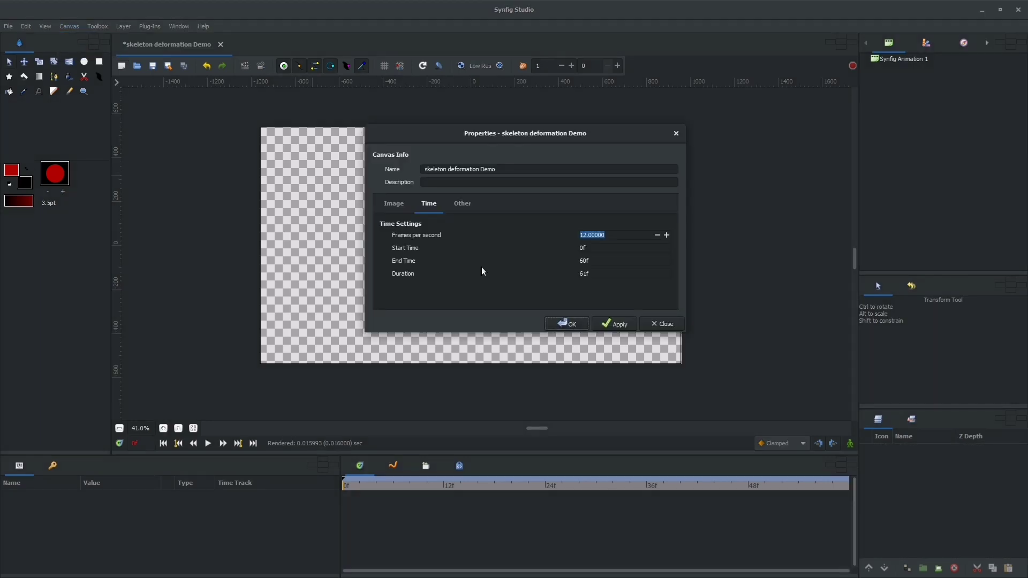
click(393, 205)
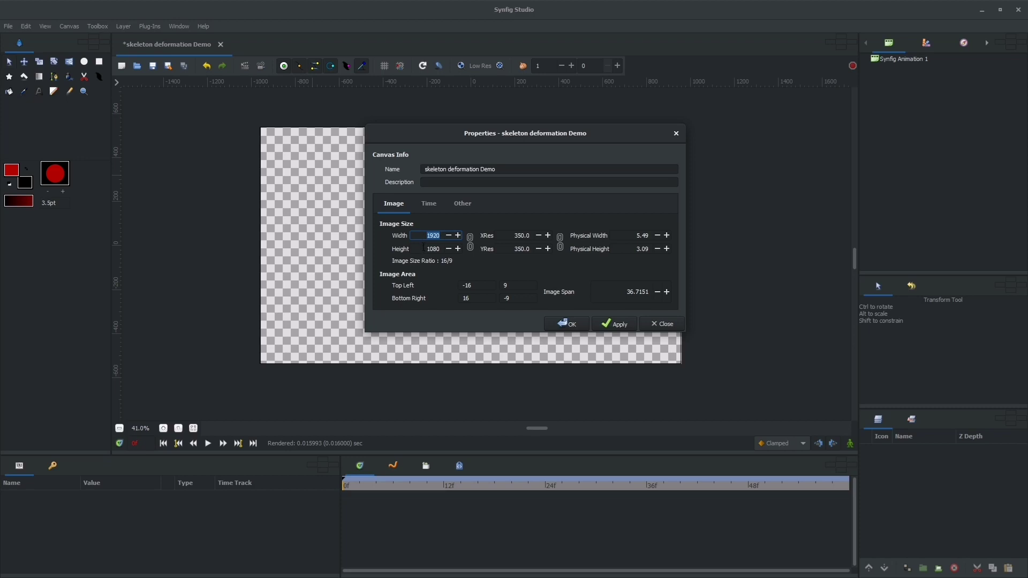
click(427, 249)
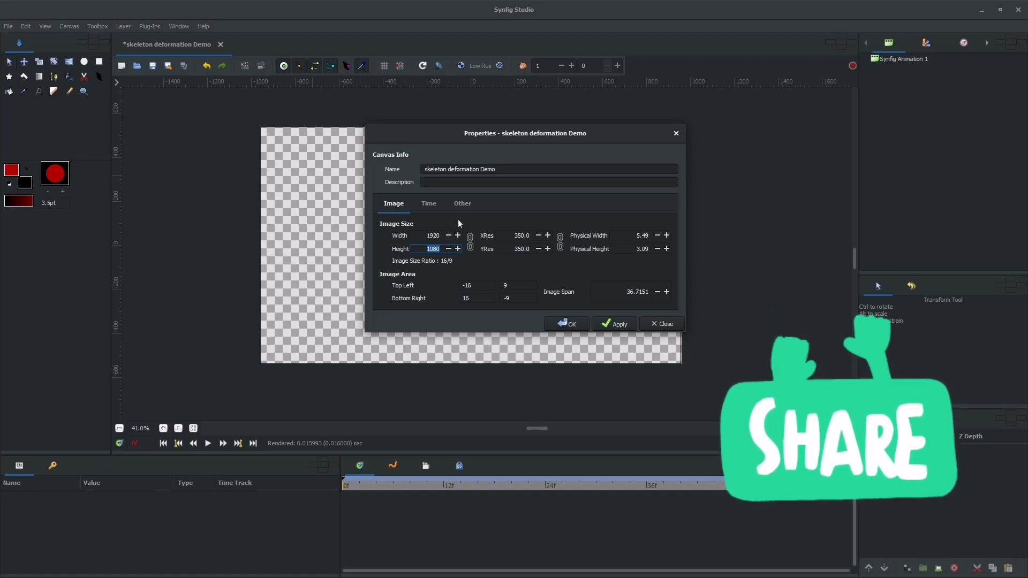
click(428, 204)
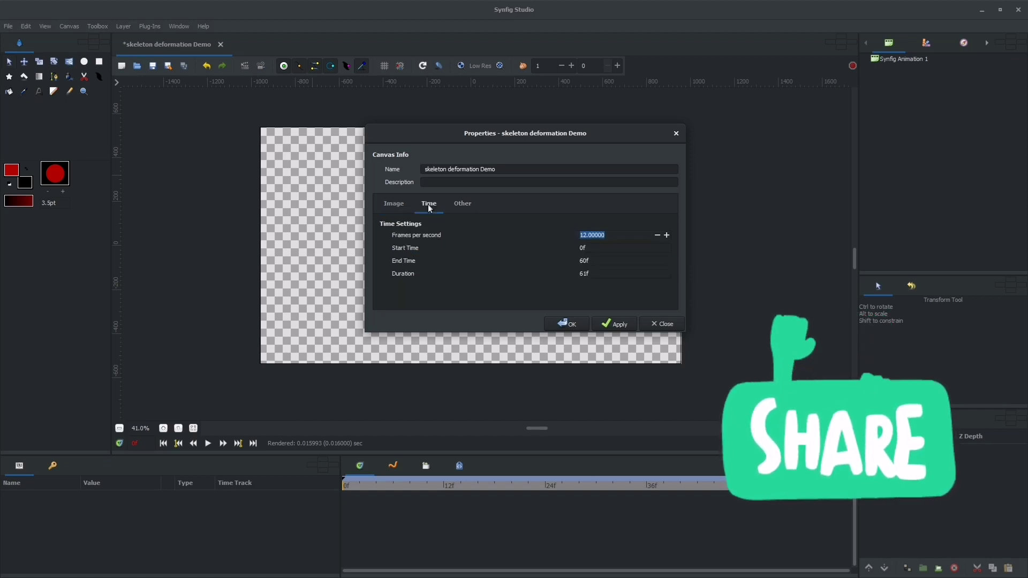
click(613, 248)
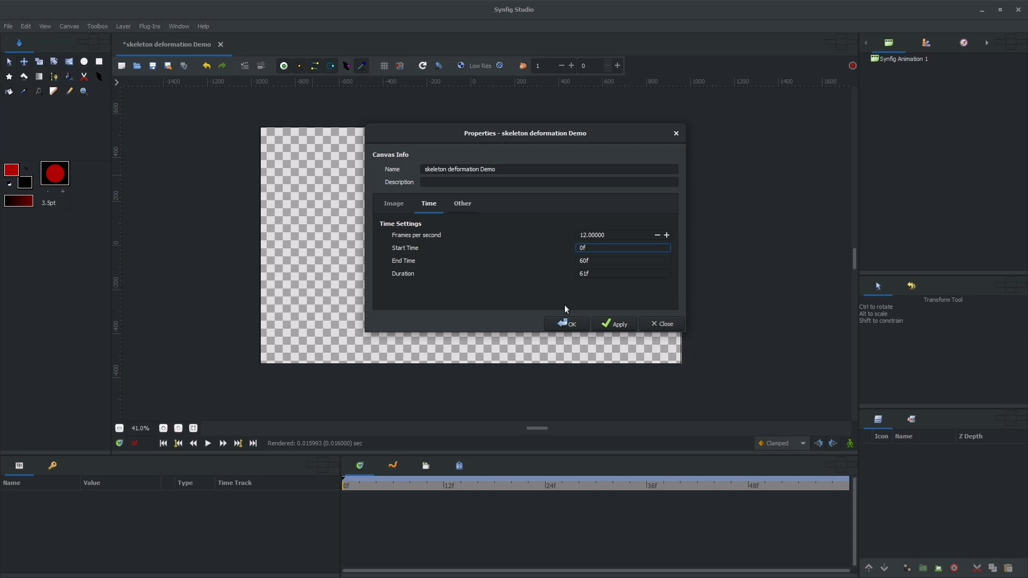
click(621, 323)
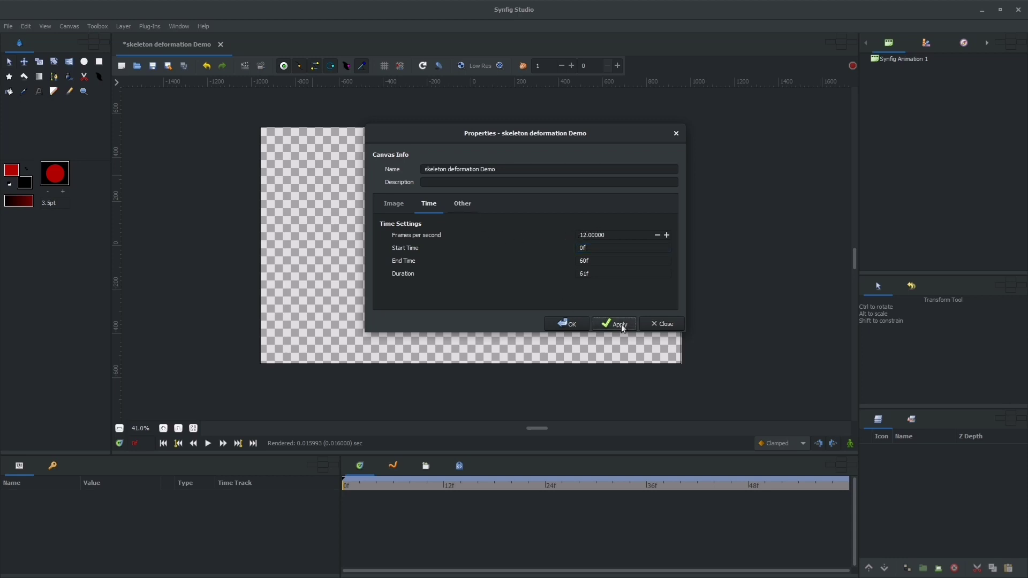
click(568, 324)
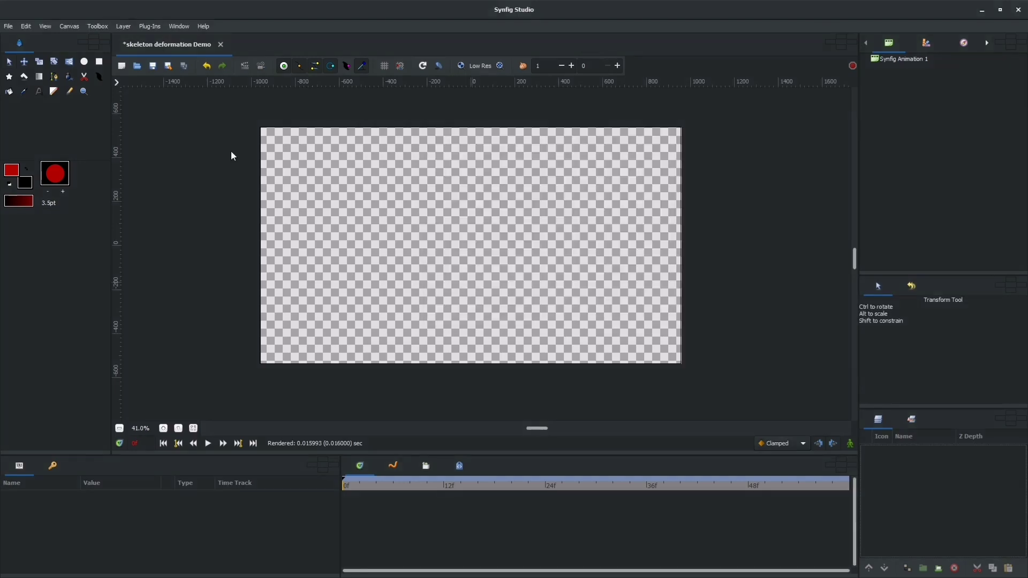
Step: Import character.png from the tutorial folder onto the canvas
click(8, 26)
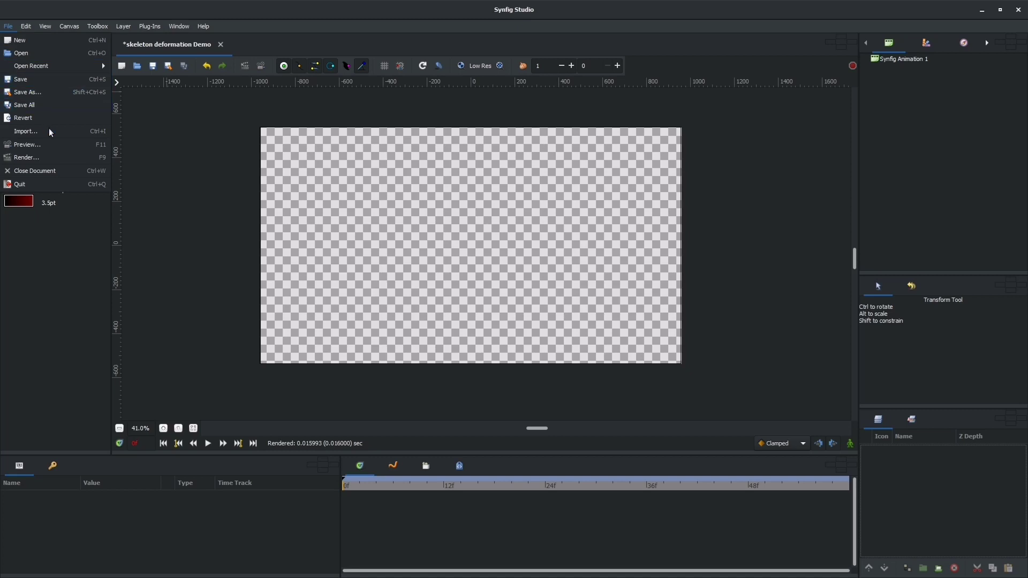
click(34, 133)
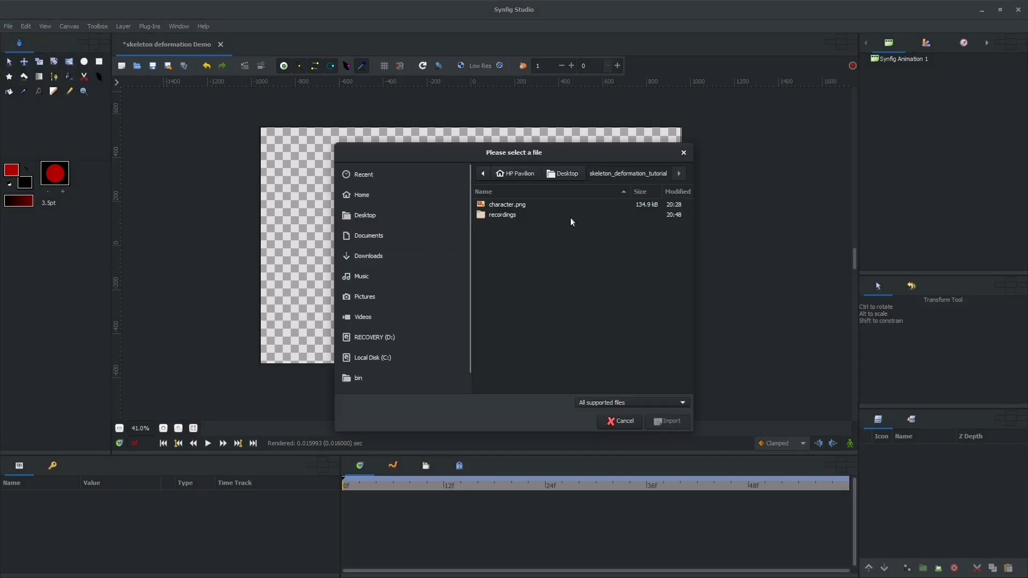
click(509, 204)
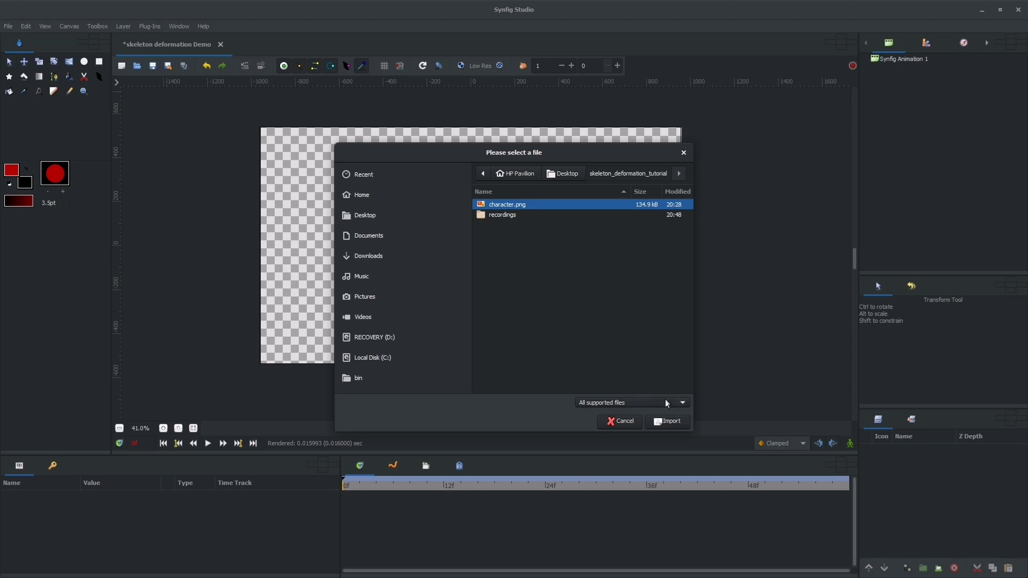
click(670, 422)
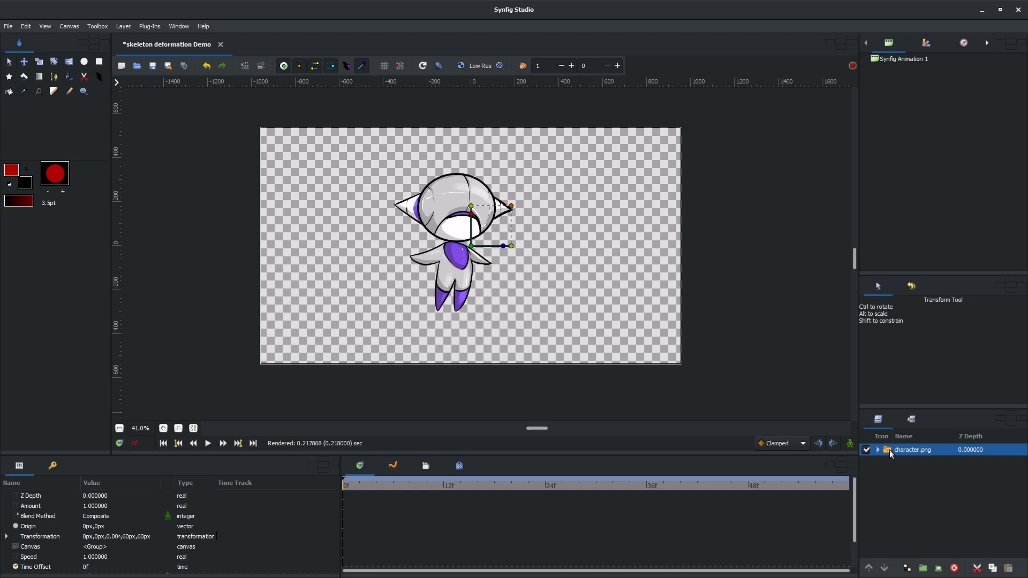
Step: Widen the side panels and add a Distortions > Skeleton Deformation layer above character.png
drag(855, 418, 839, 417)
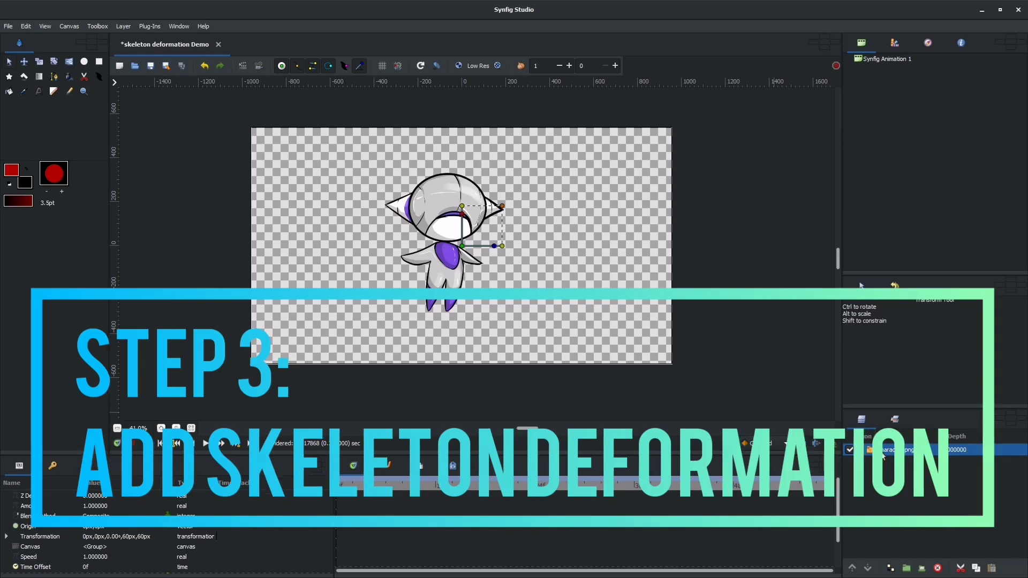
right_click(882, 449)
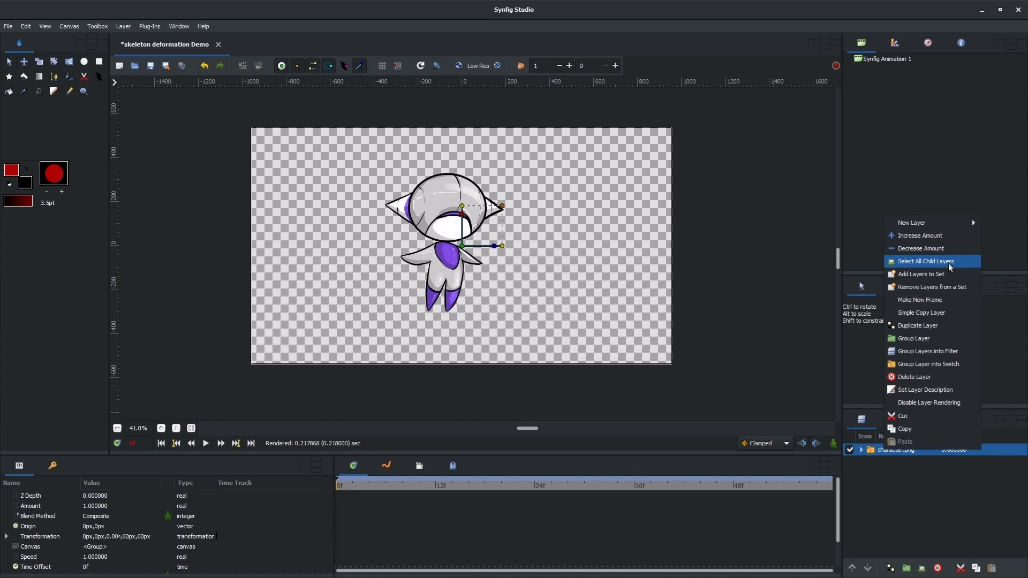
mouse_move(934, 226)
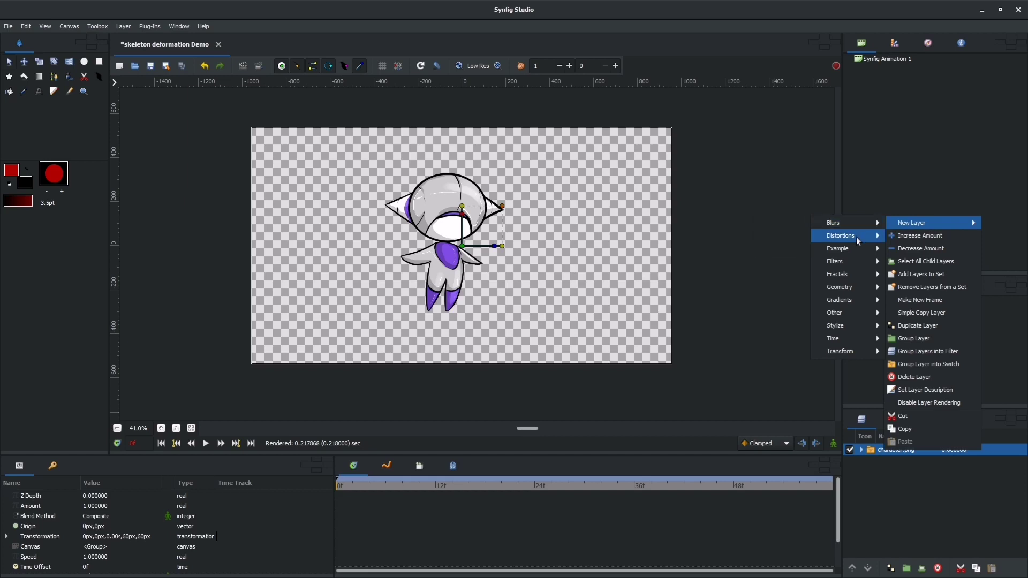
mouse_move(857, 241)
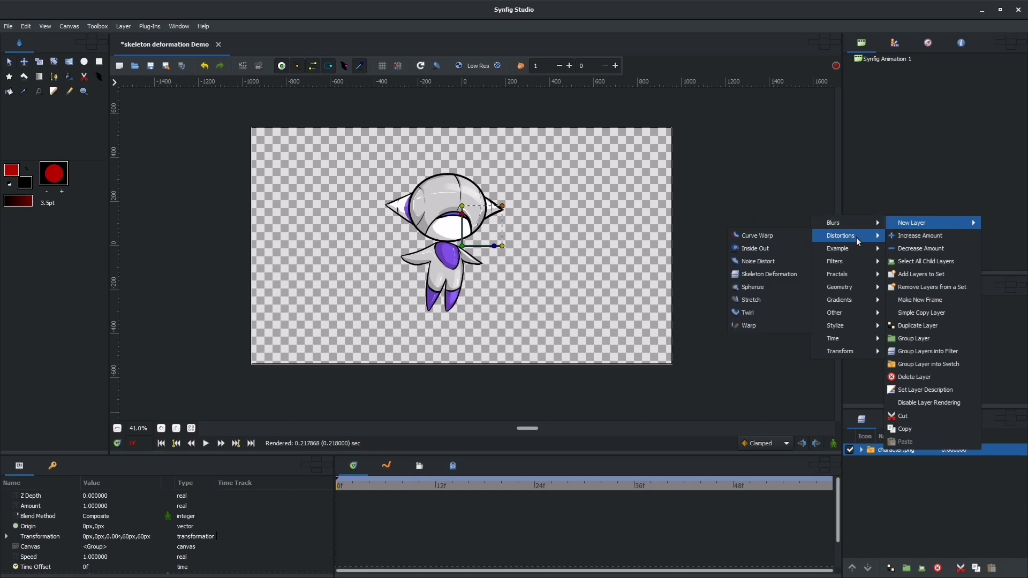
click(777, 275)
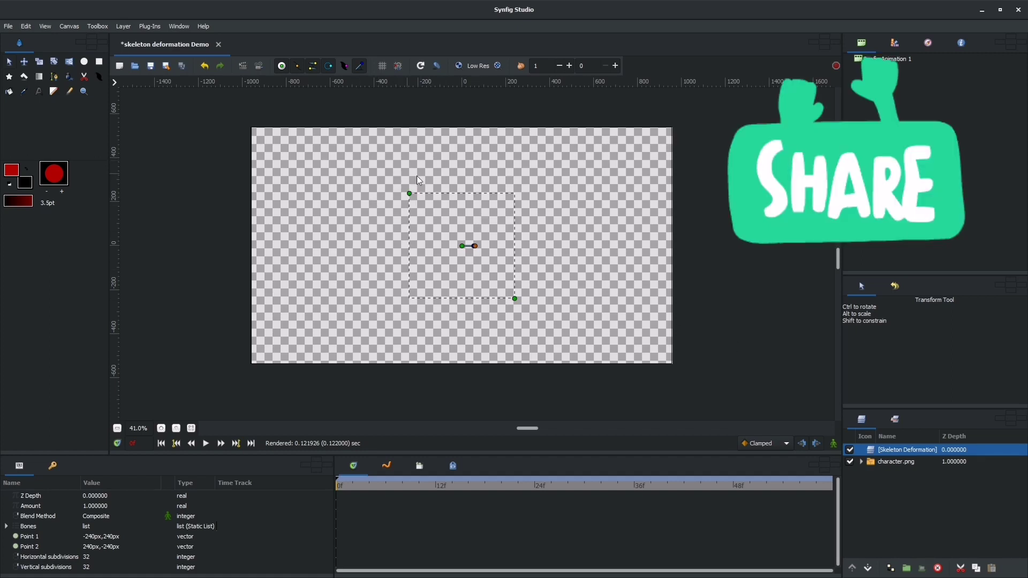
Step: Disable the skeleton layer and stretch its box to Point 1 (-438.991, 382.328) and Point 2 (274.292, -323.826)
click(850, 451)
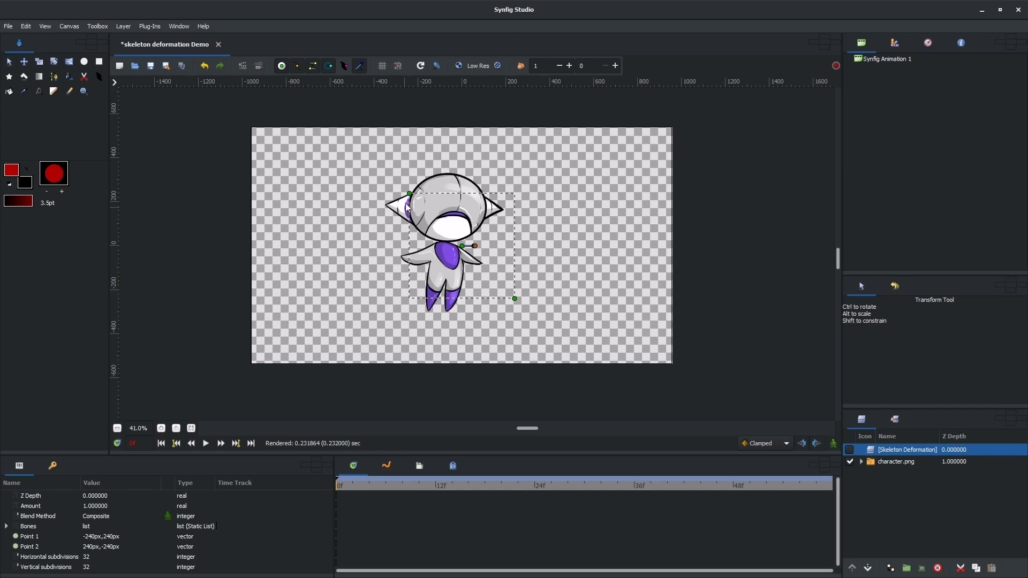
drag(410, 193, 366, 162)
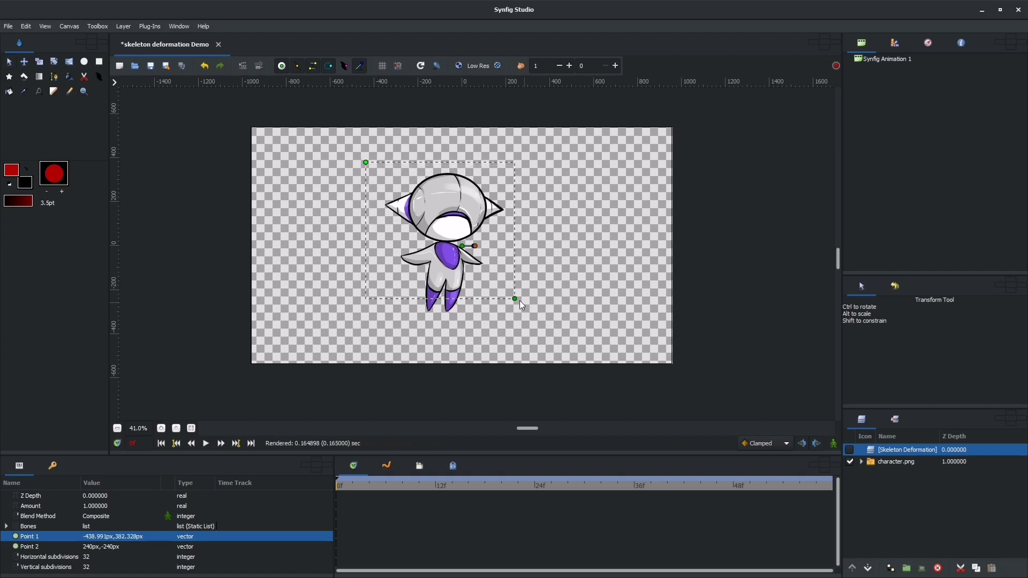
drag(514, 297, 522, 317)
scroll(448, 269, up, 2)
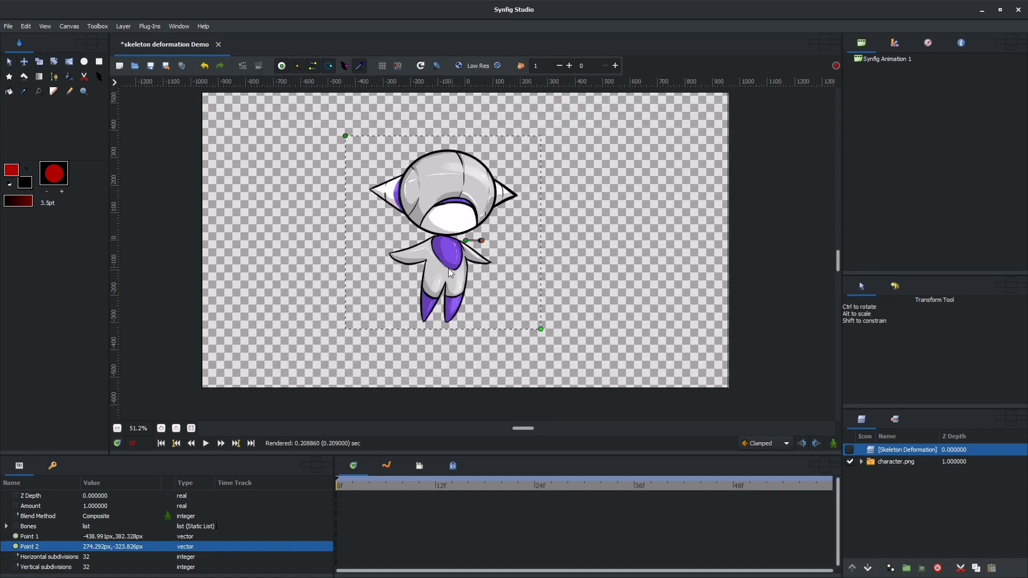
scroll(450, 268, up, 1)
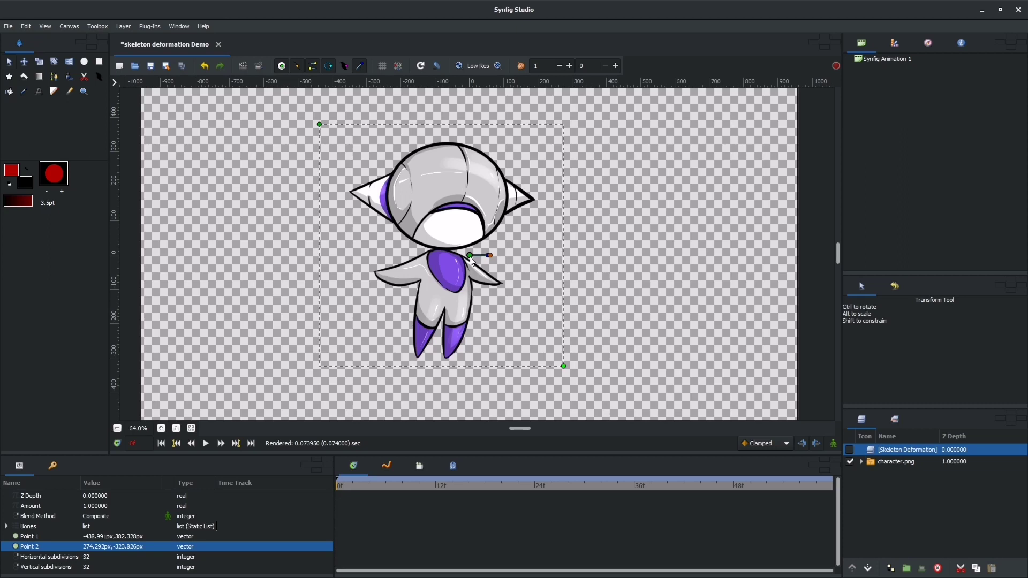
Step: Place Bone 3's origin on the chest at -70.3418px,-22.2927px and aim its tip up to the neck
drag(471, 259, 446, 262)
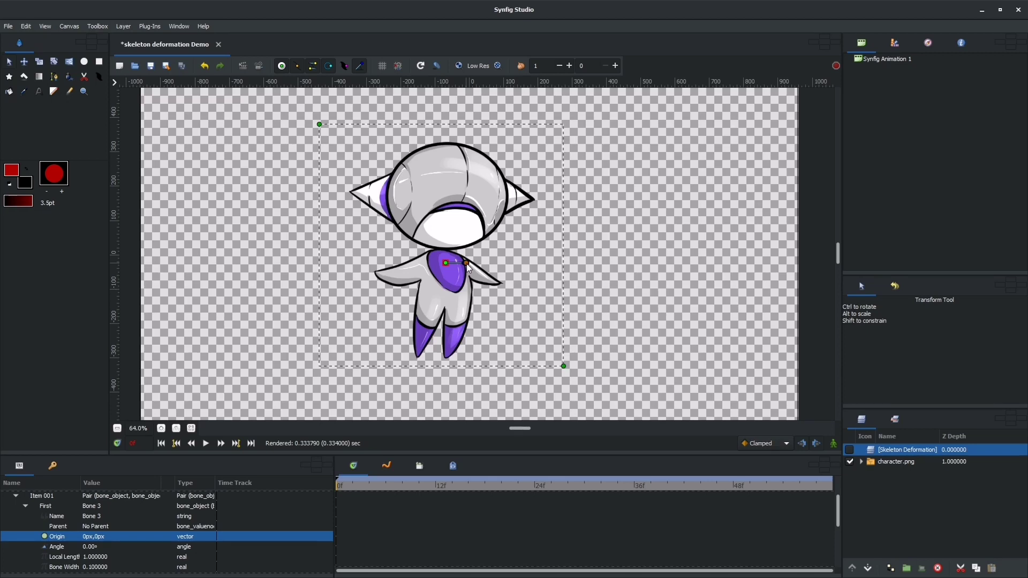
drag(467, 263, 455, 246)
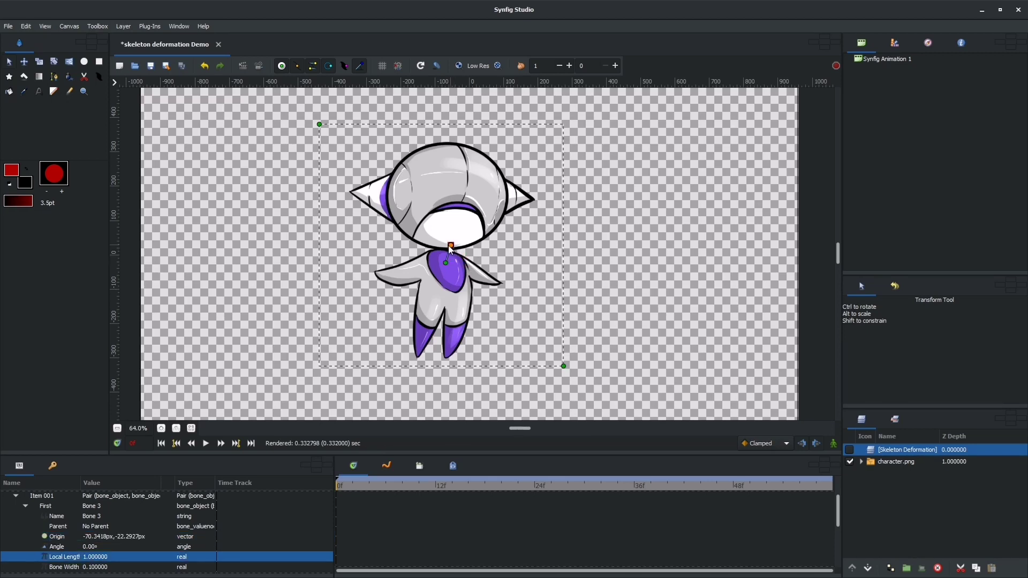
drag(450, 245, 448, 239)
Step: Add a head child bone and refit the root bone from chest to neck (92.86°, length 1.564906)
right_click(448, 239)
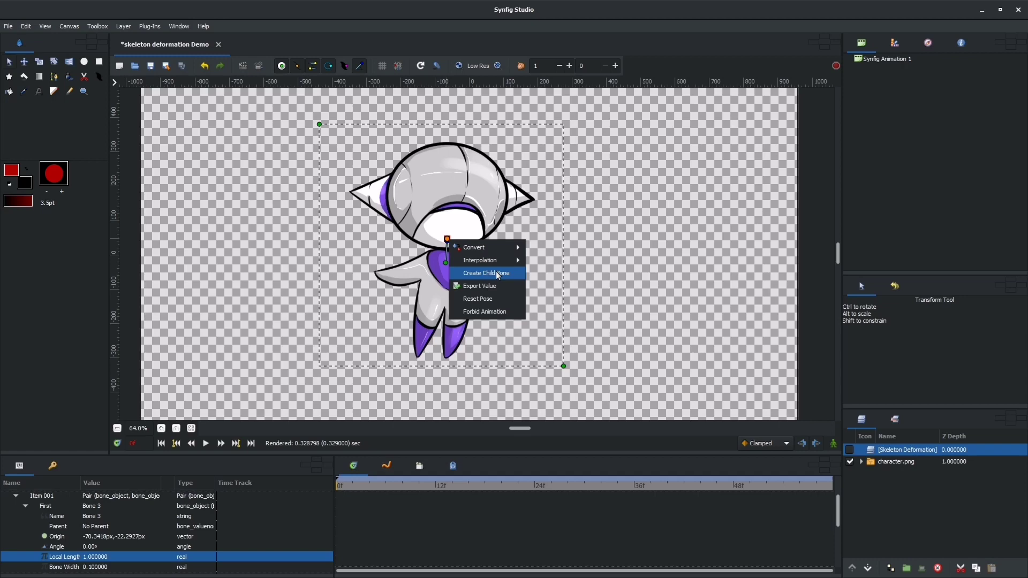
click(498, 273)
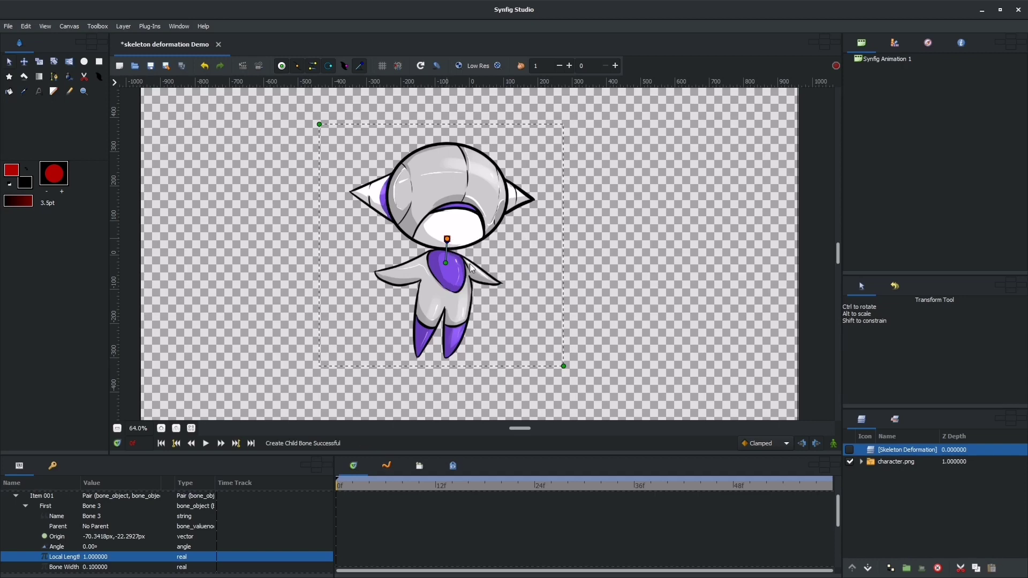
click(453, 205)
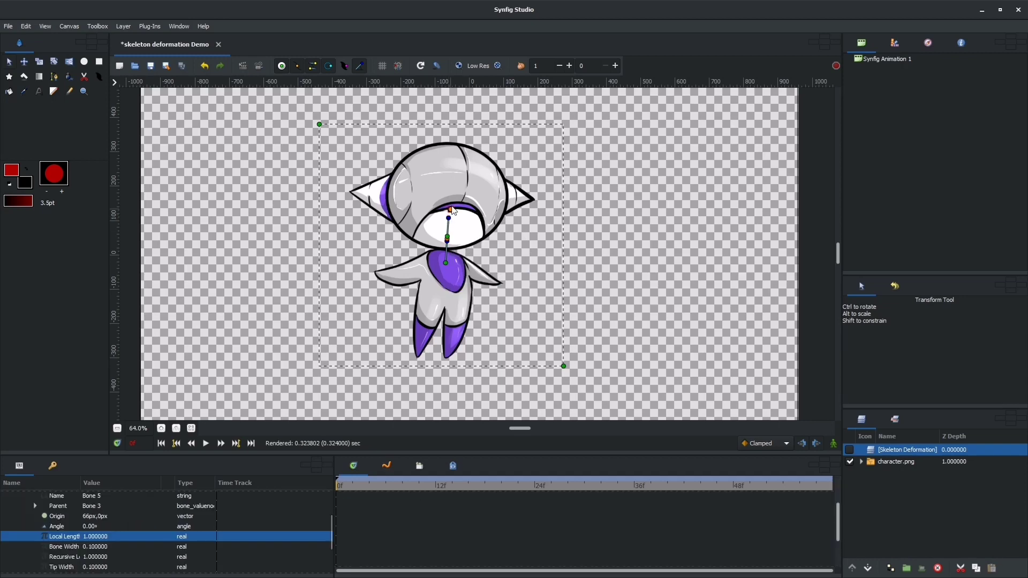
drag(452, 204, 454, 208)
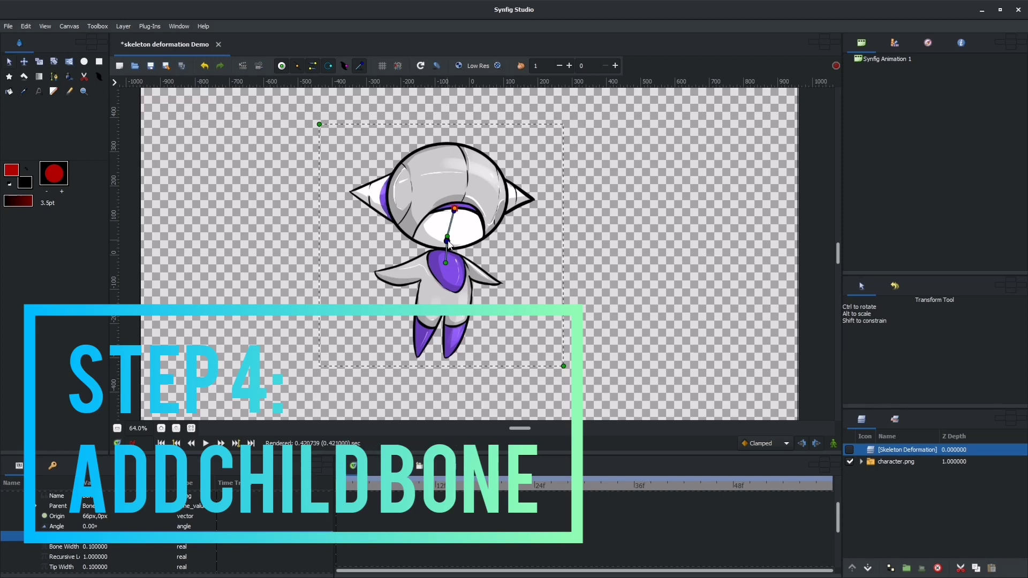
drag(446, 263, 446, 280)
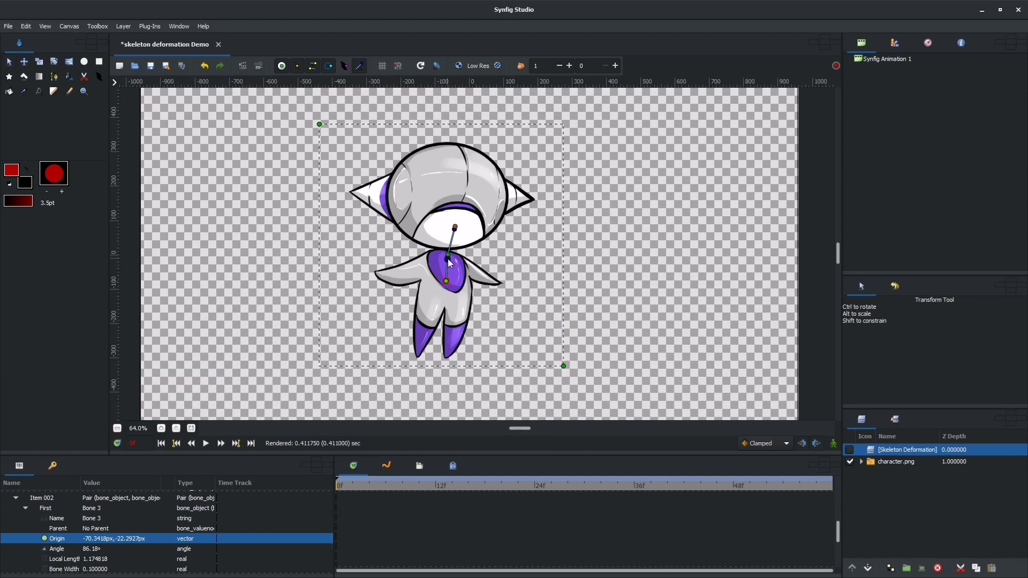
drag(450, 260, 452, 210)
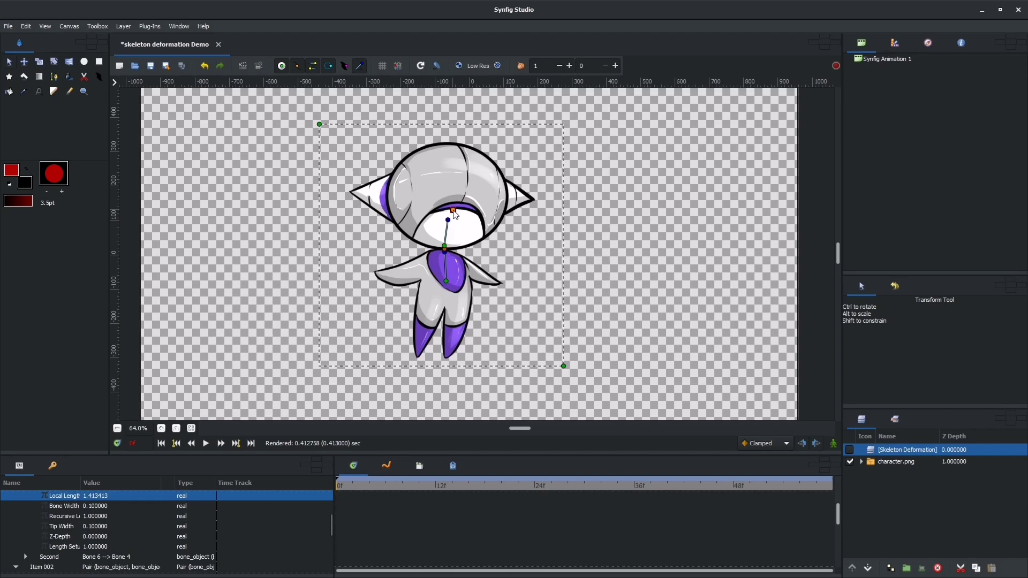
Step: Create a child bone from the neck joint and lay it along the left upper arm
right_click(444, 250)
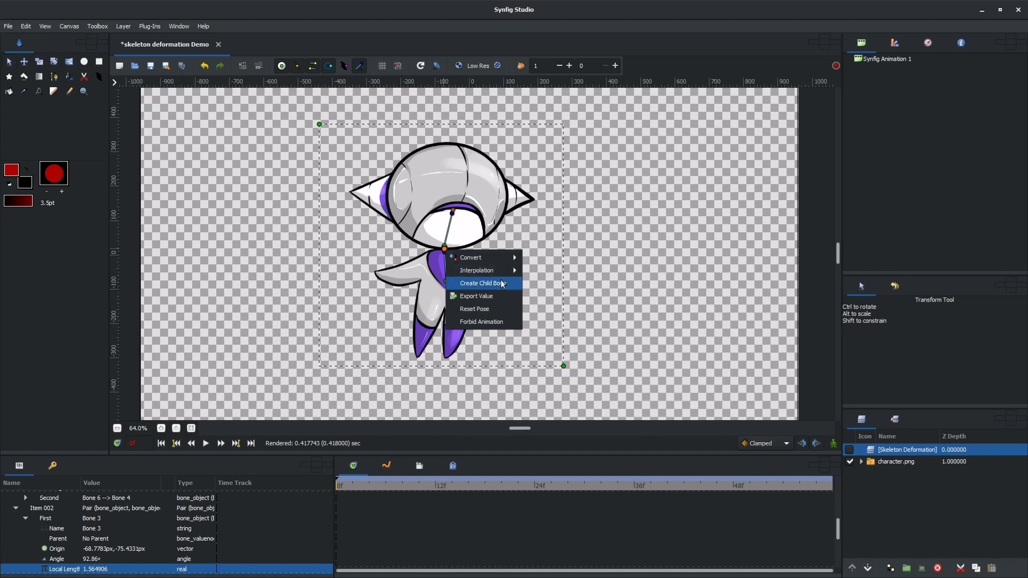
click(501, 284)
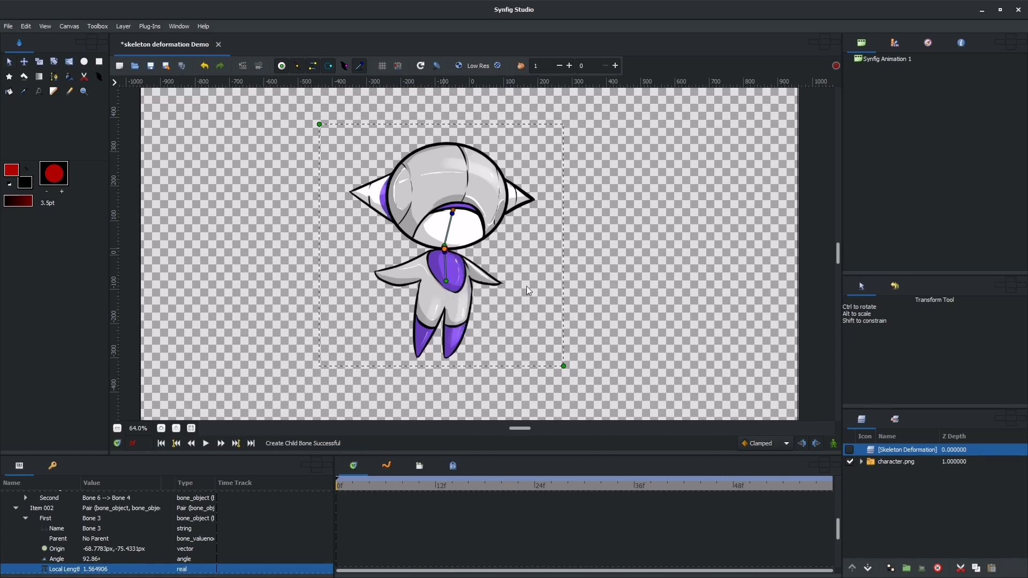
click(482, 277)
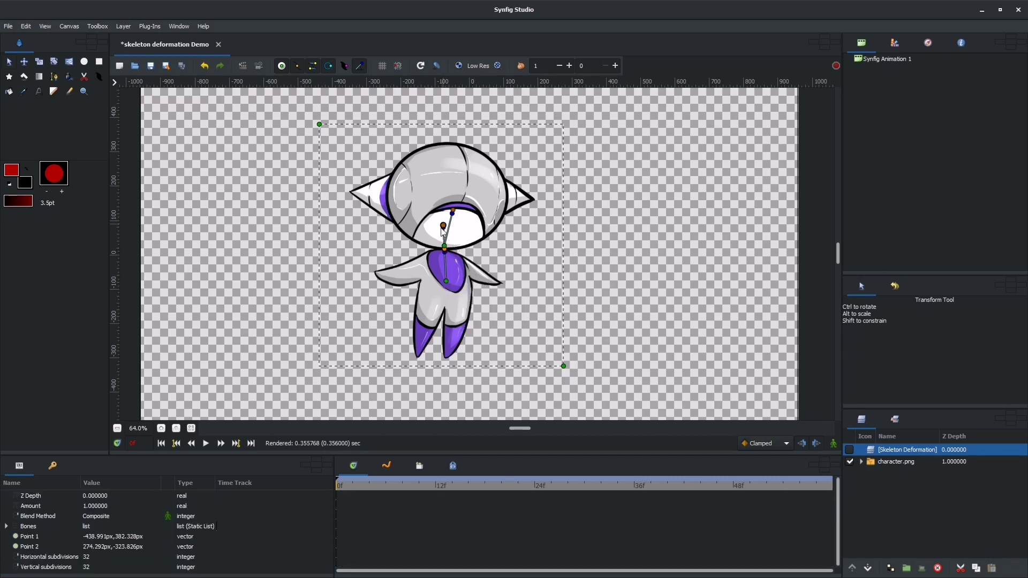
click(397, 272)
drag(396, 272, 438, 262)
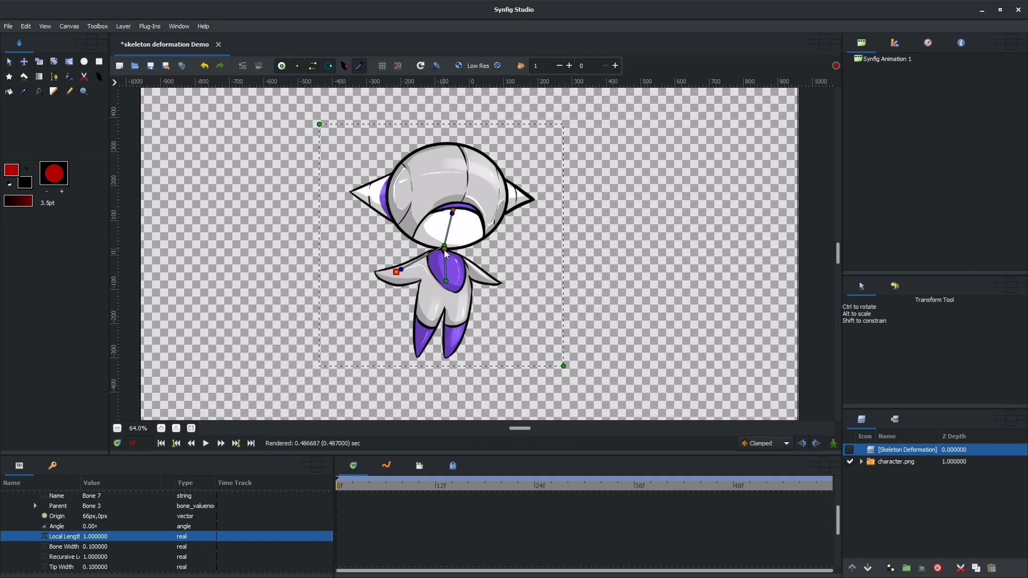
click(444, 249)
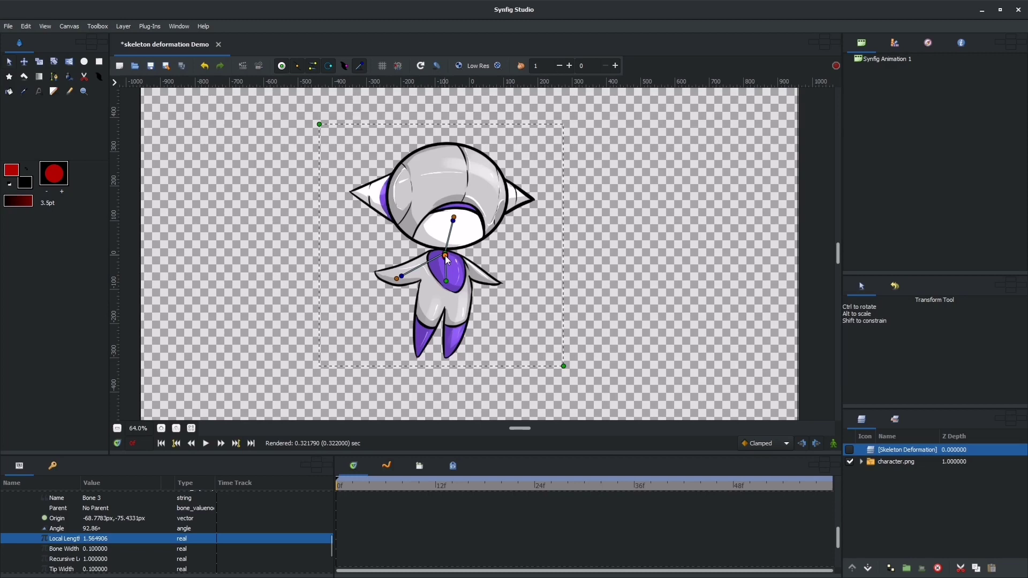
drag(397, 278, 412, 274)
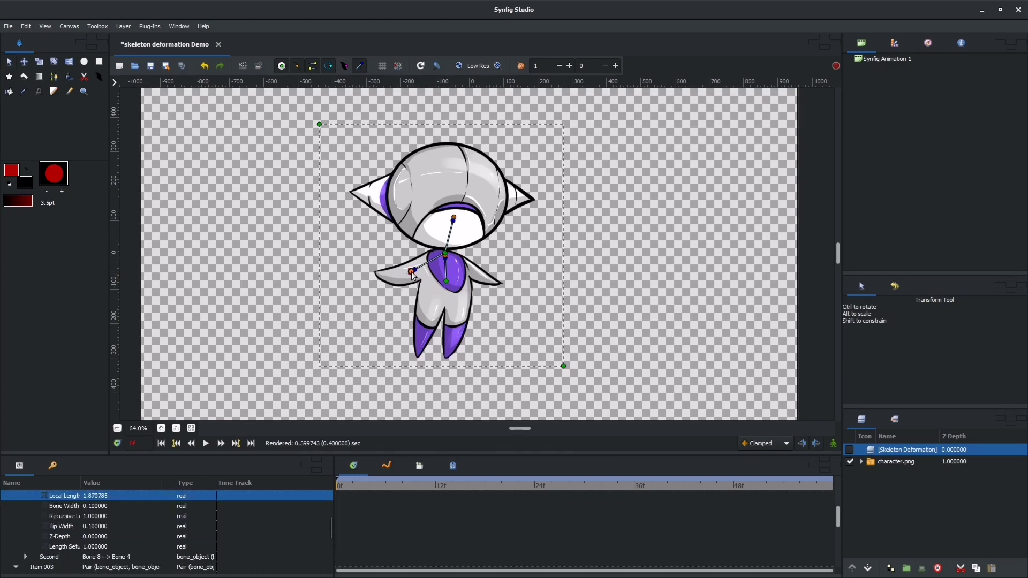
Step: Add a forearm child bone reaching the left hand (Bone 9, -28.32°, length 1.165421)
right_click(412, 272)
click(455, 306)
drag(390, 284, 384, 273)
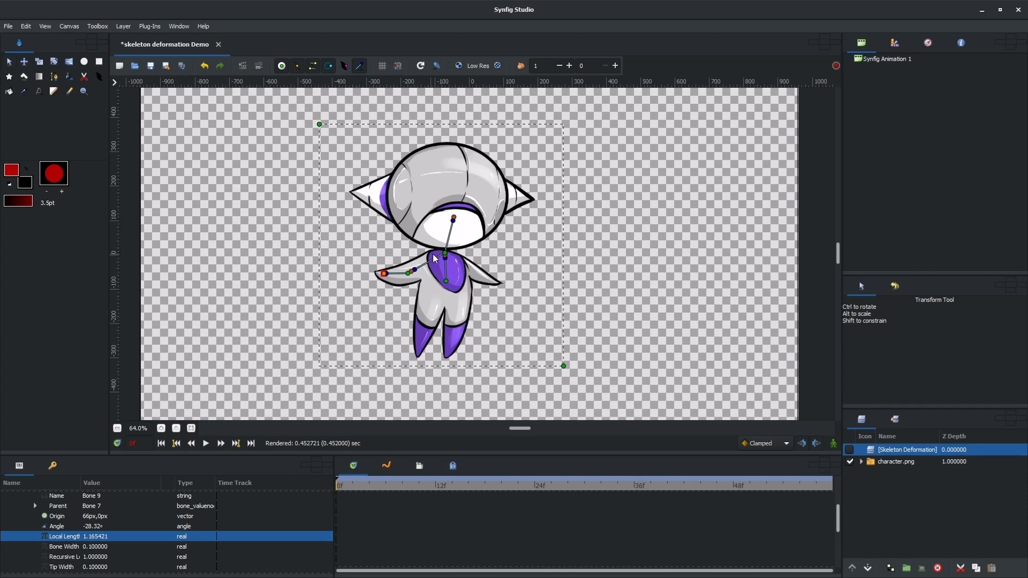
click(446, 281)
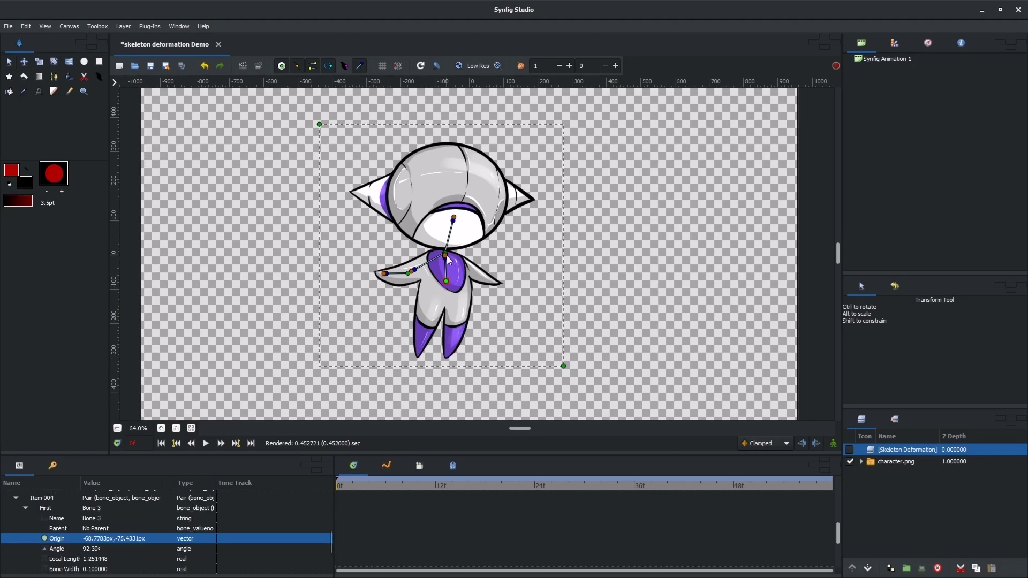
click(448, 259)
Step: Build the right arm's two-bone chain (Bones 11, 13) and branch Bone 15 off Bone 3
right_click(448, 256)
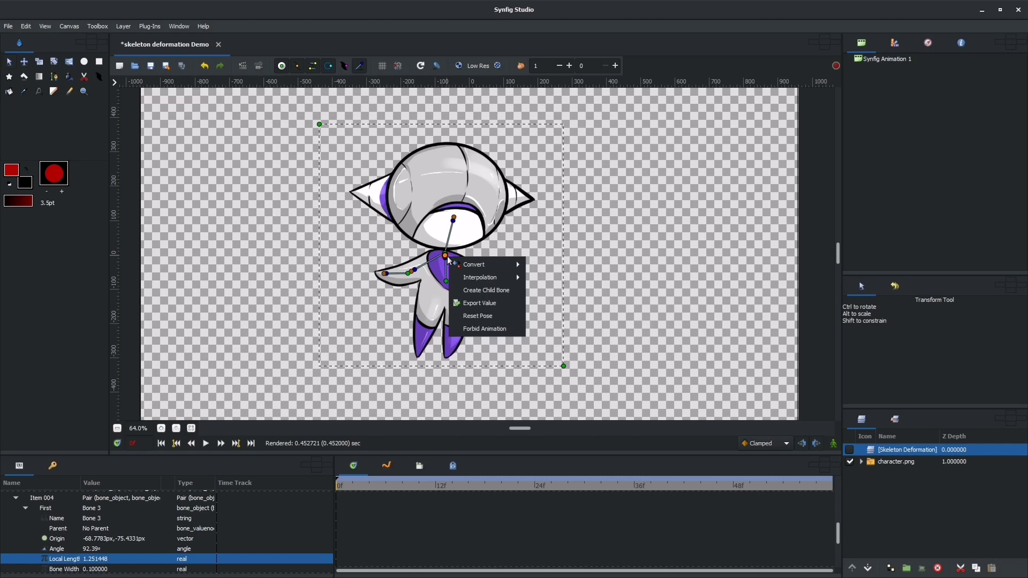
click(493, 290)
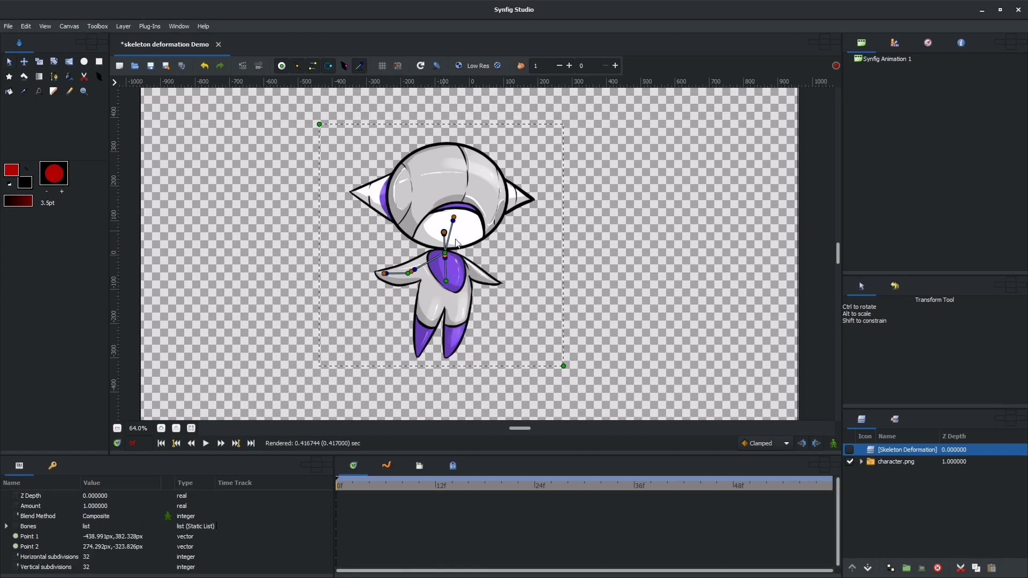
click(469, 266)
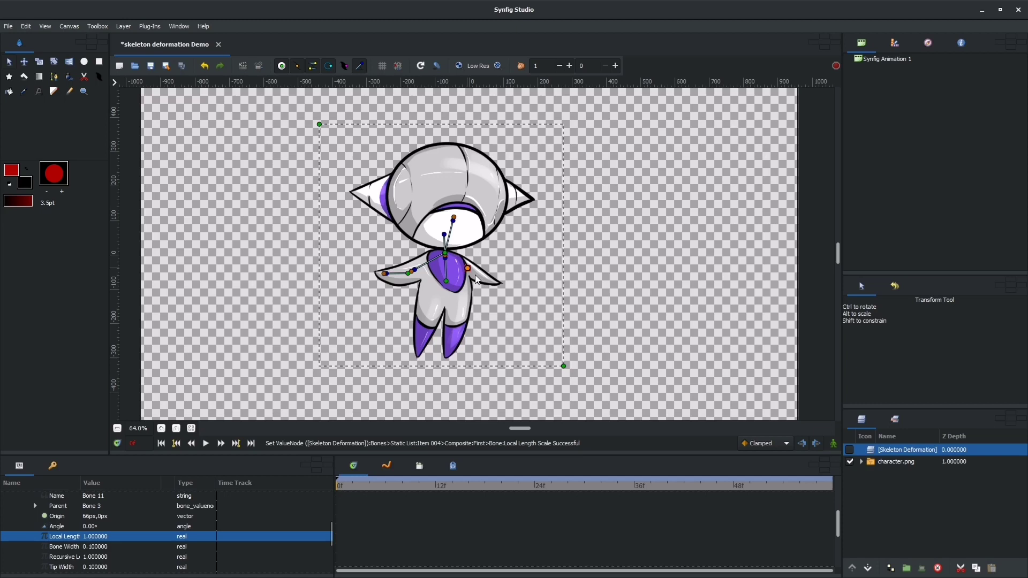
right_click(469, 271)
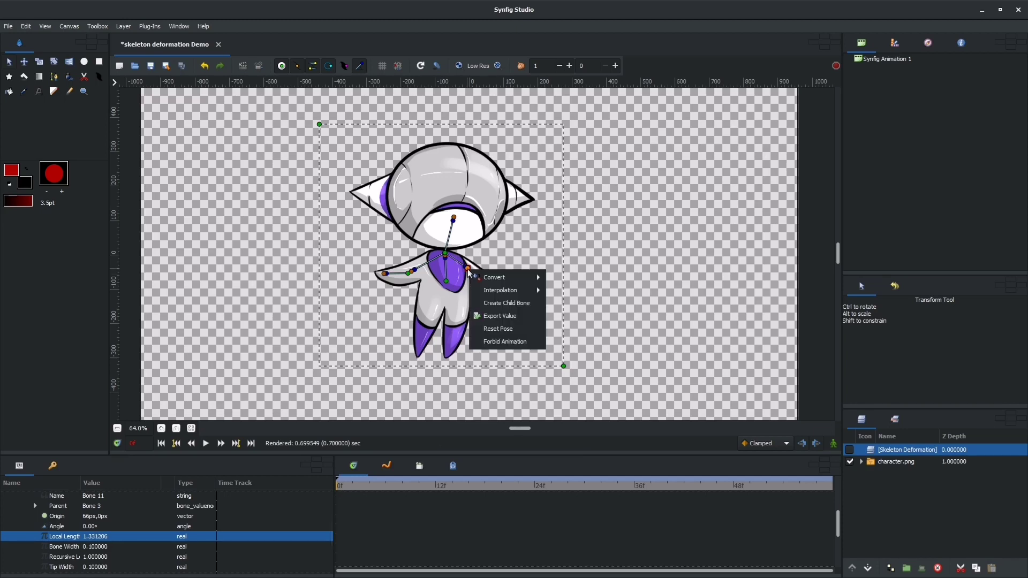
click(484, 298)
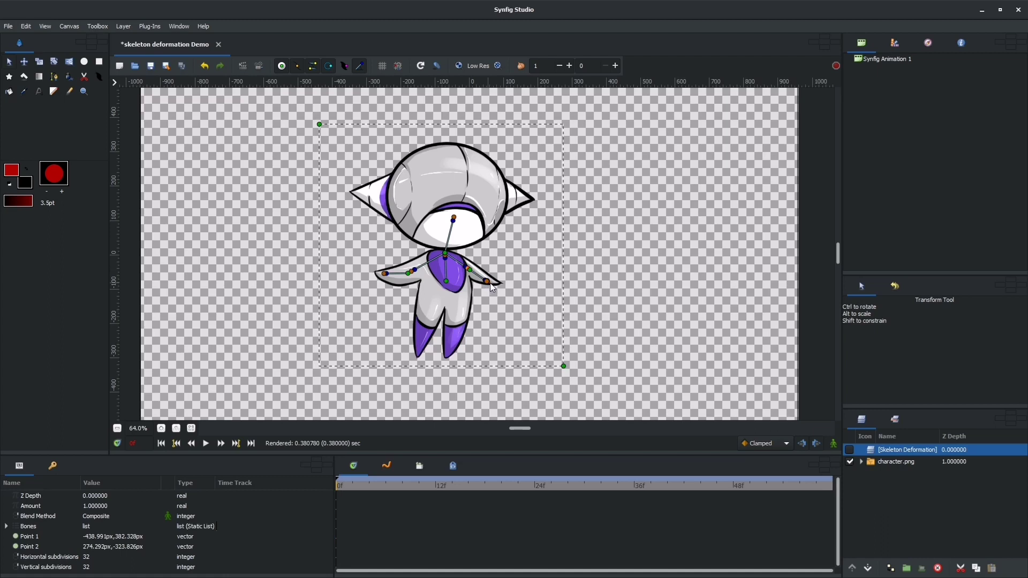
click(488, 282)
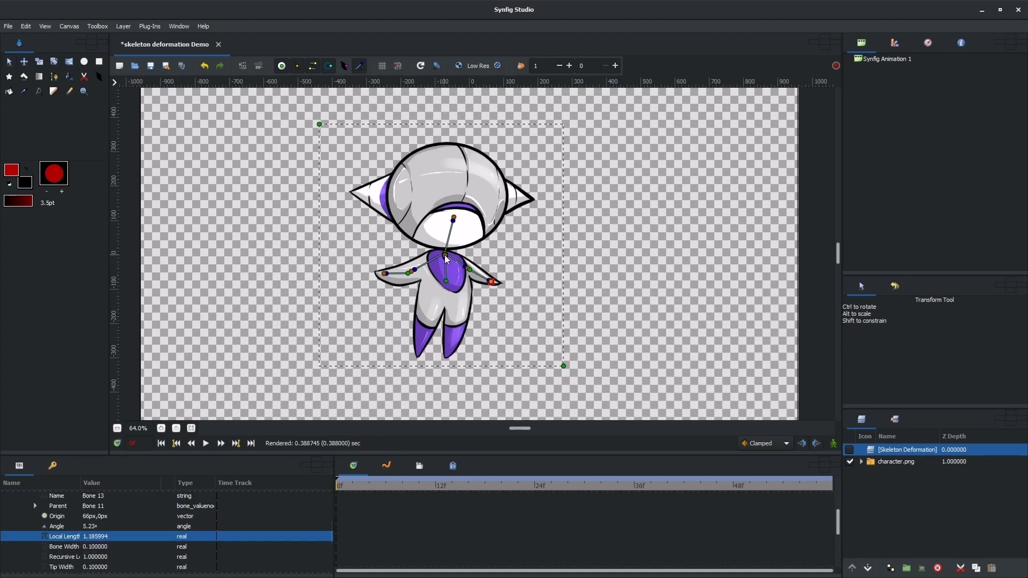
right_click(447, 259)
click(486, 291)
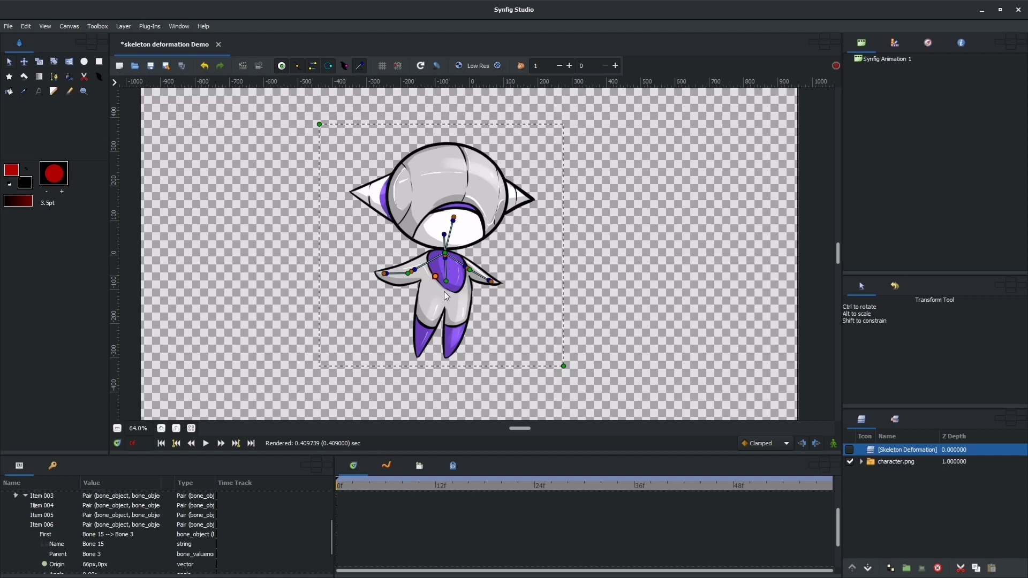
Step: Lengthen the hip bone and build a thigh and lower-leg chain down the left leg
drag(445, 291, 447, 297)
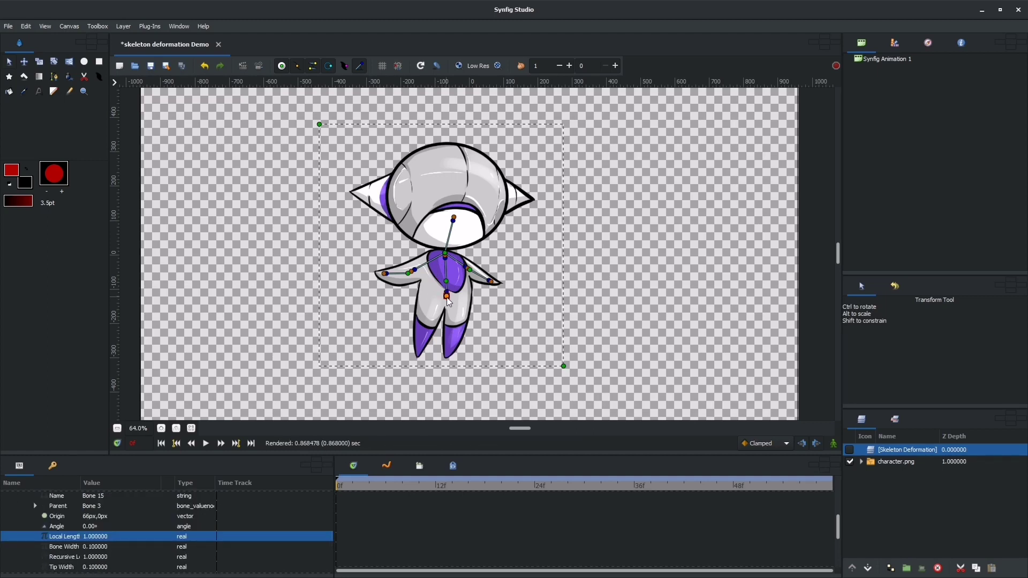
right_click(448, 297)
click(471, 331)
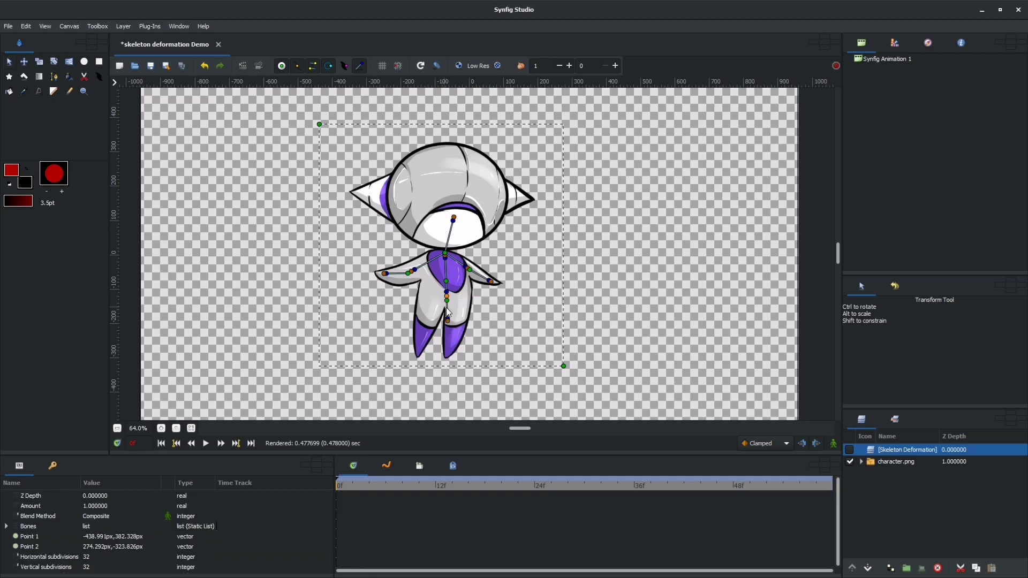
drag(448, 323, 428, 328)
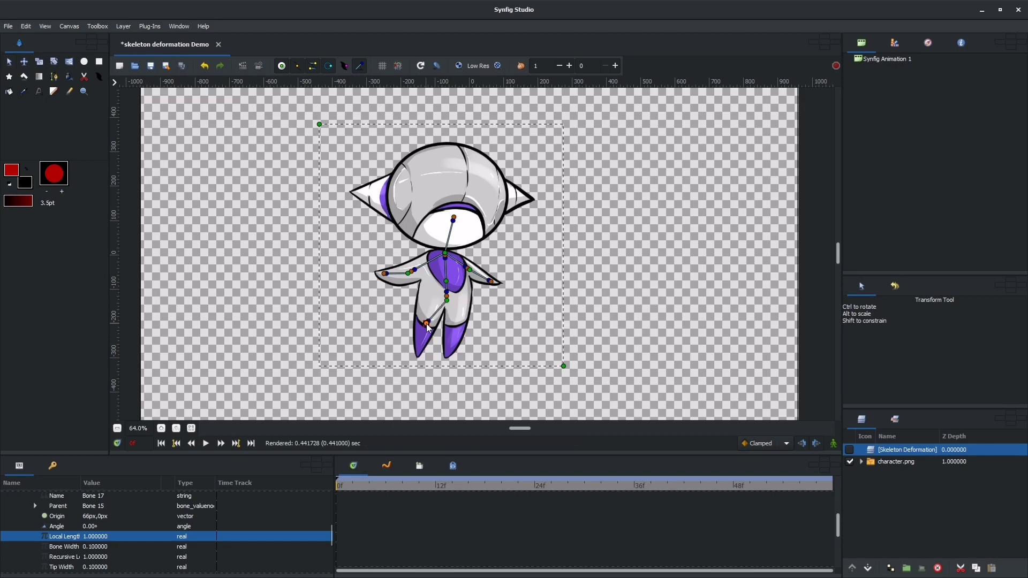
right_click(428, 325)
click(454, 357)
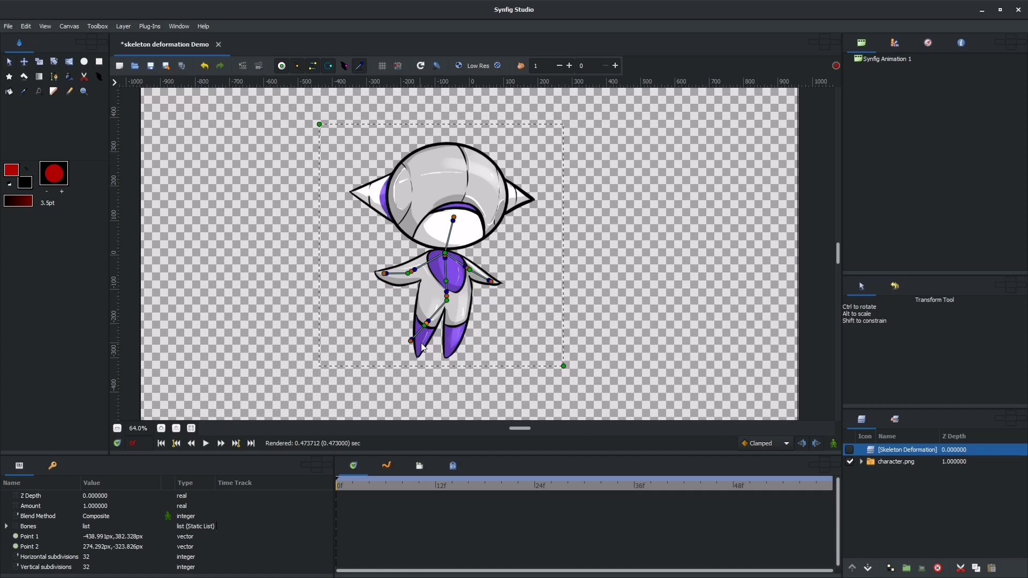
click(418, 349)
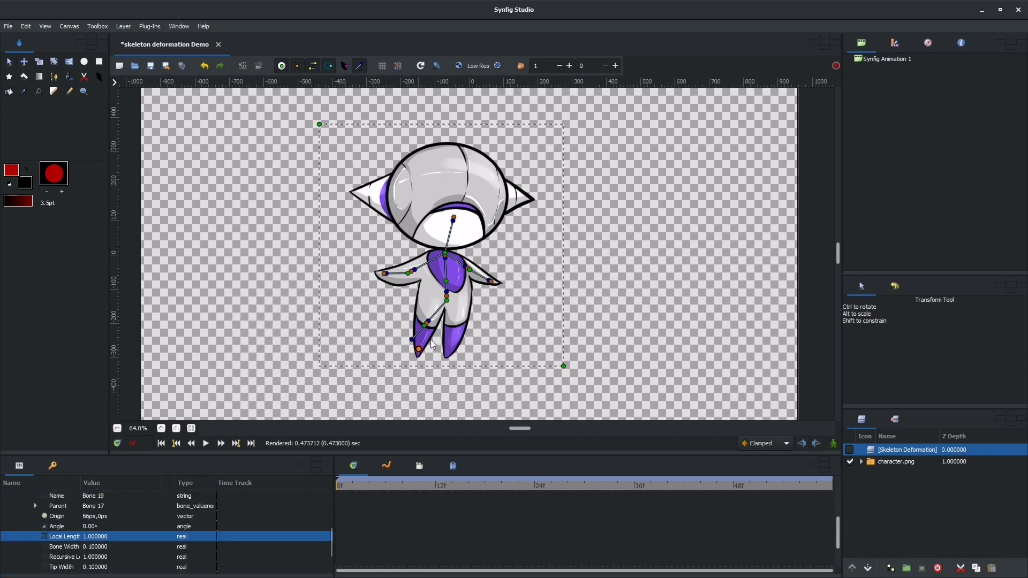
Step: Add a second leg chain from the hip joint down into the right foot
right_click(447, 297)
click(481, 331)
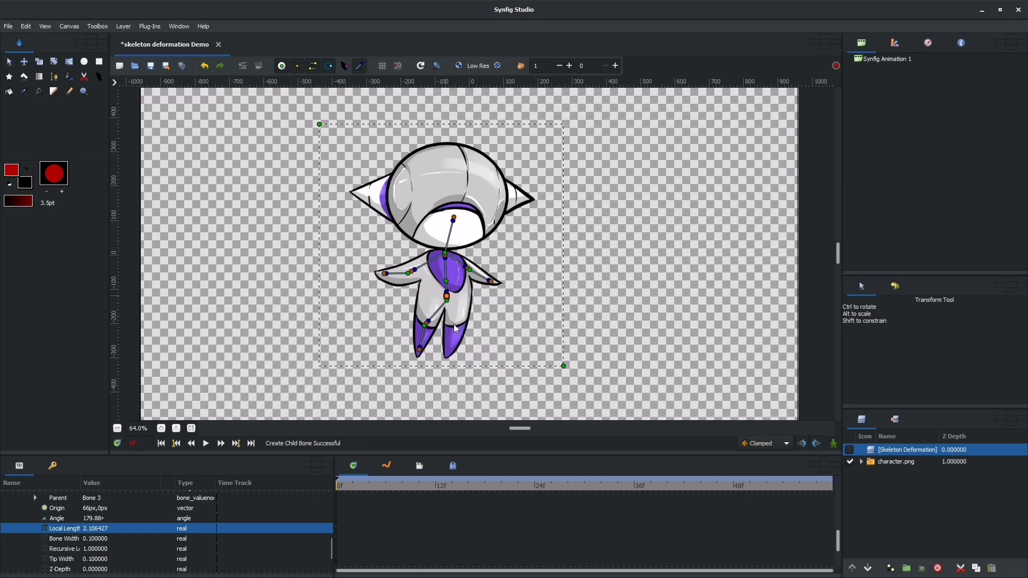
drag(457, 324, 458, 326)
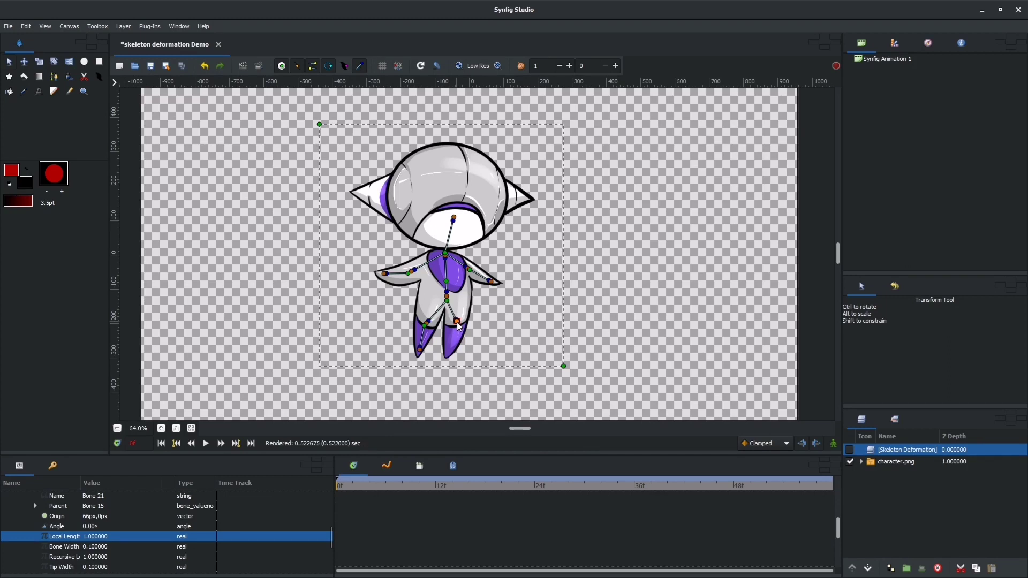
right_click(458, 324)
click(493, 357)
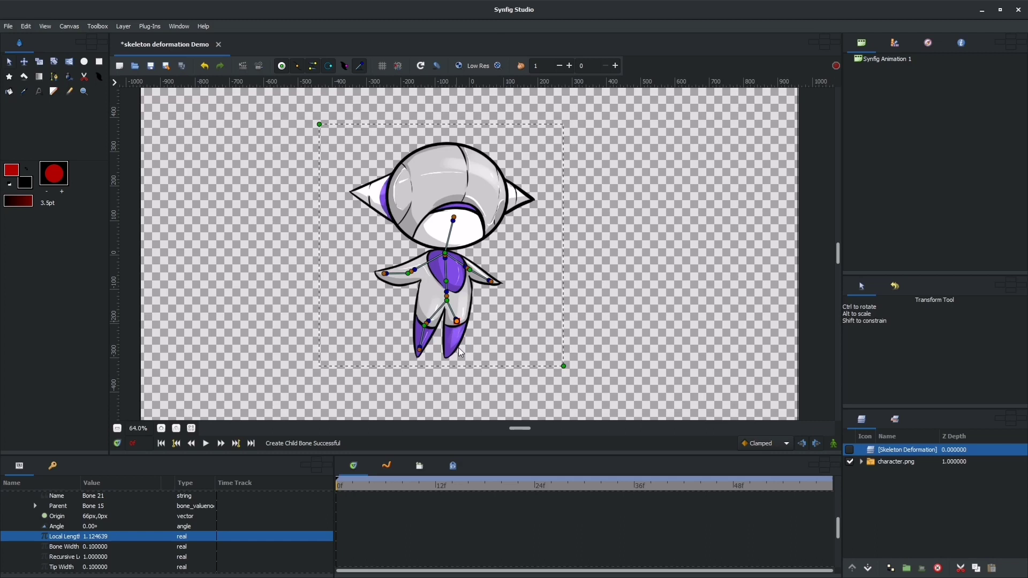
drag(467, 344, 450, 352)
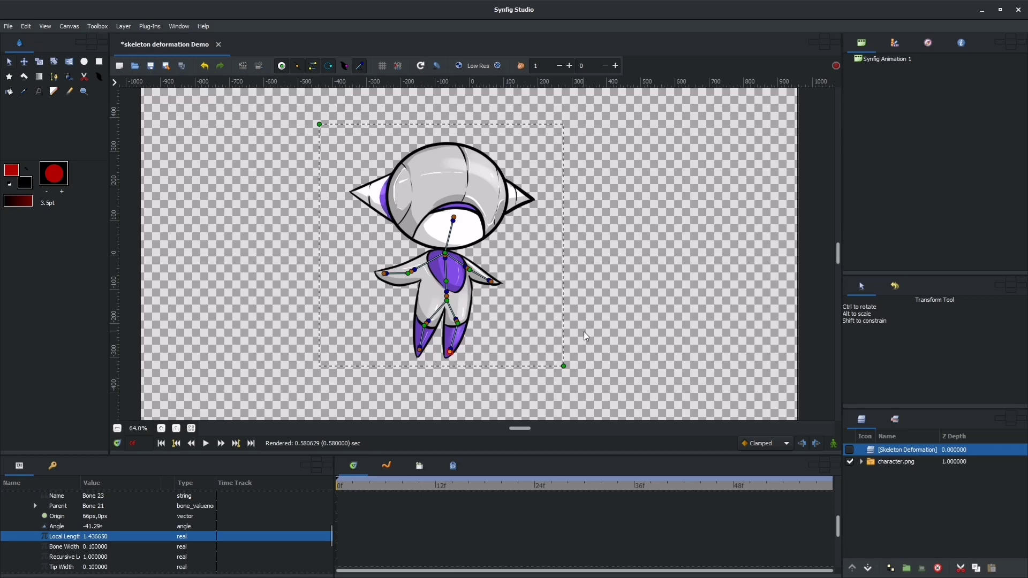
click(417, 351)
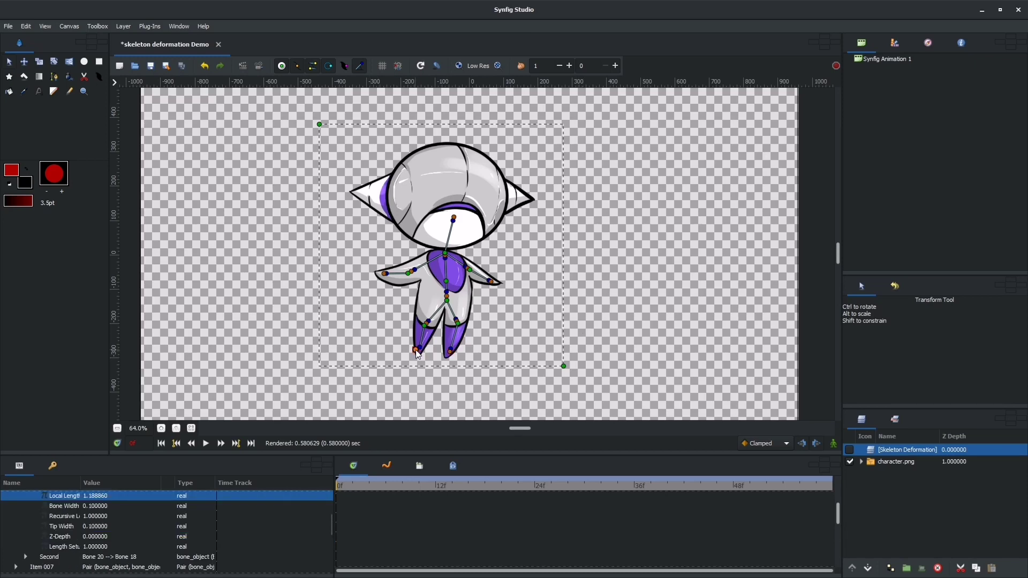
Step: Lengthen the head bone to 3.845534 with a head-sized influence circle, and shorten Bone 3 to 1.251448
drag(417, 354, 420, 351)
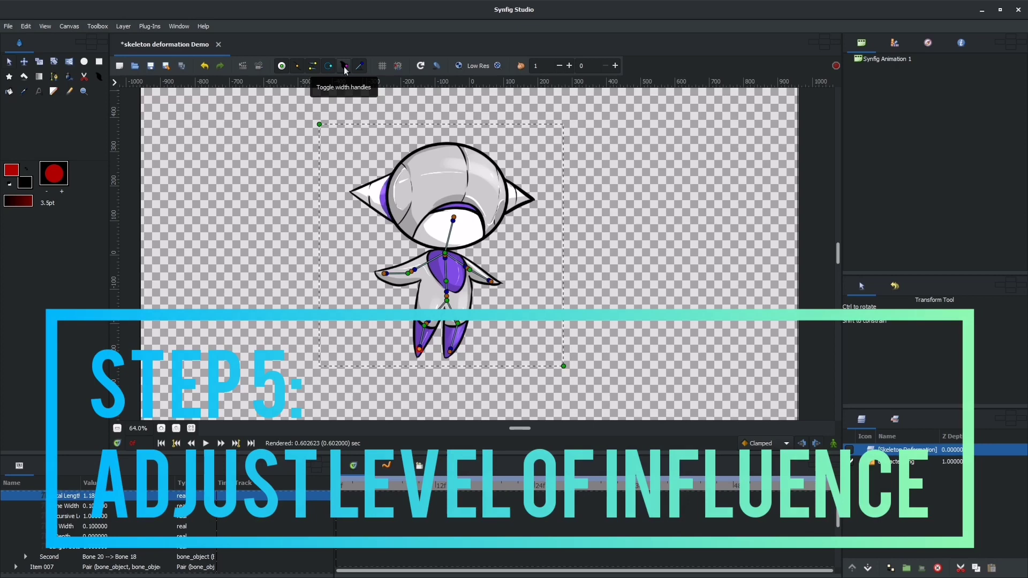
click(344, 66)
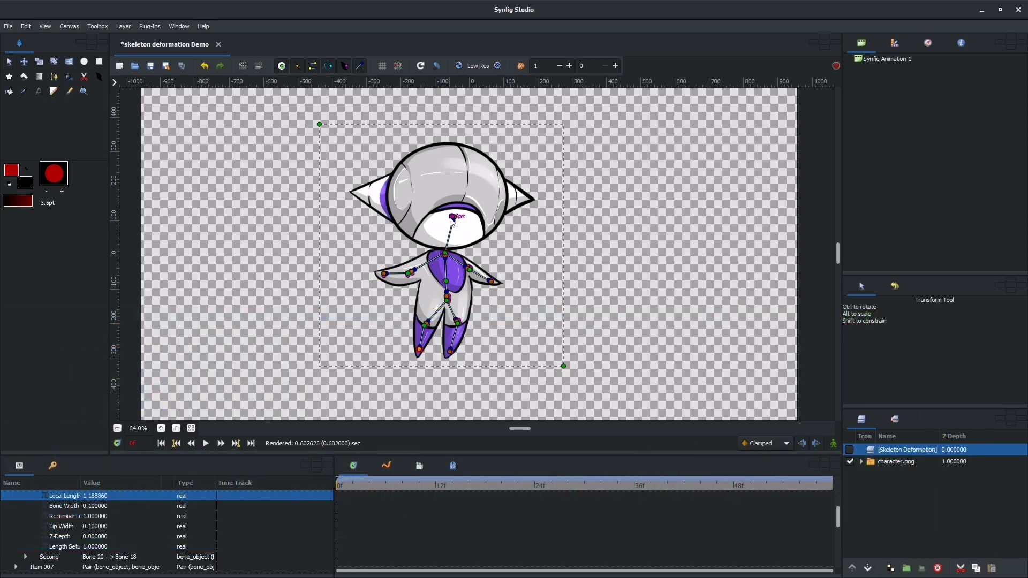
drag(452, 220, 357, 167)
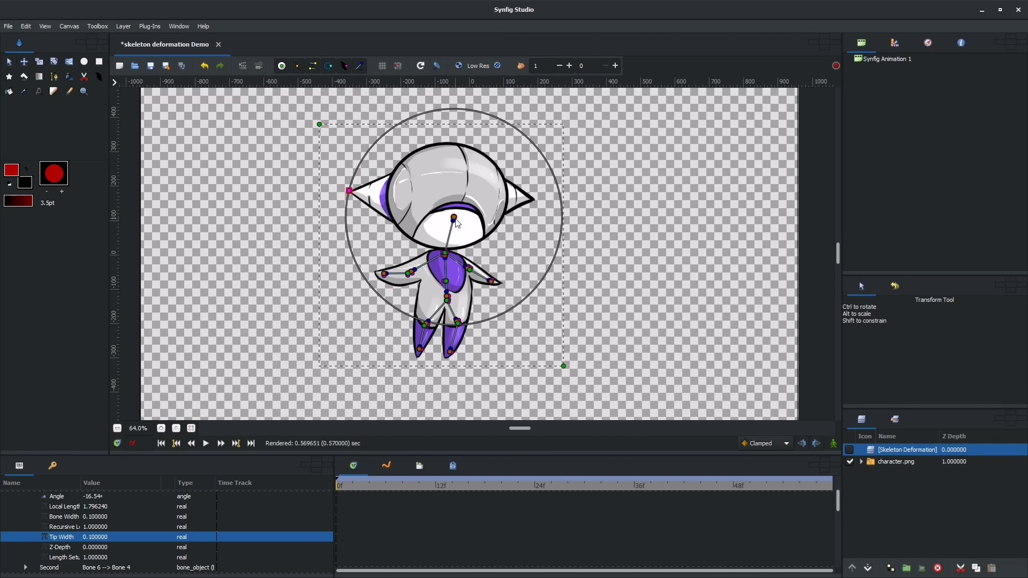
drag(457, 223, 453, 179)
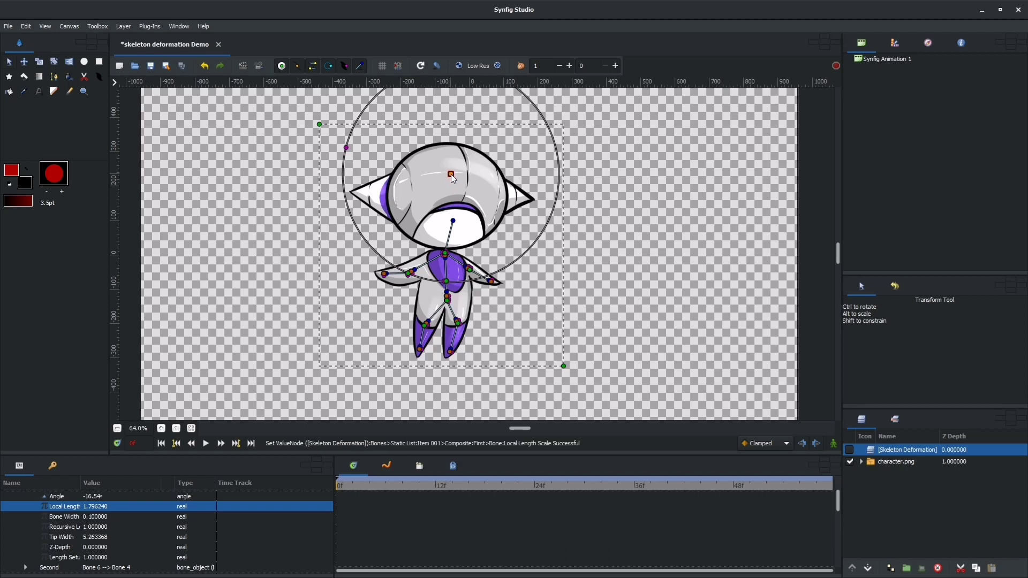
drag(344, 167, 349, 172)
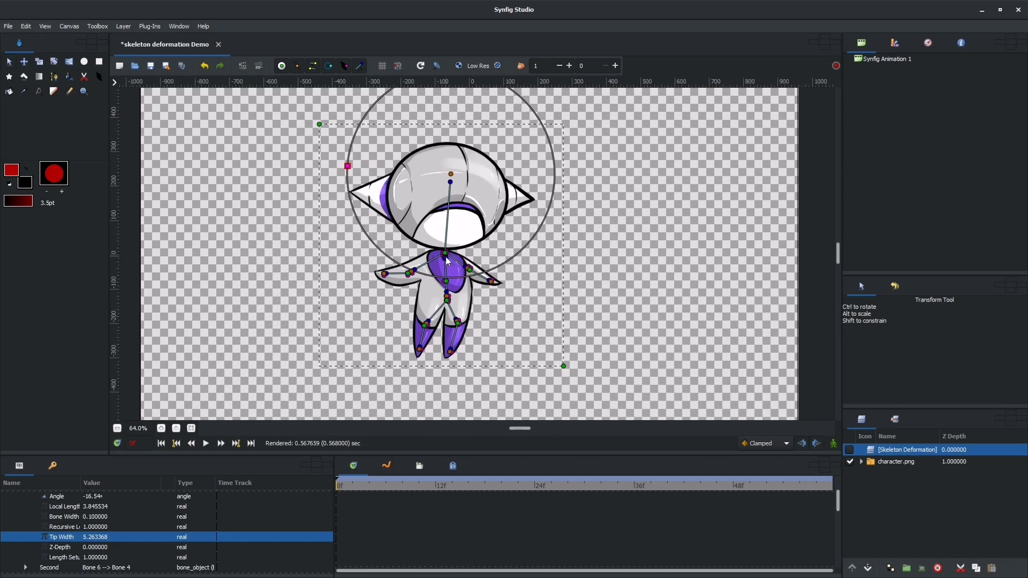
click(446, 258)
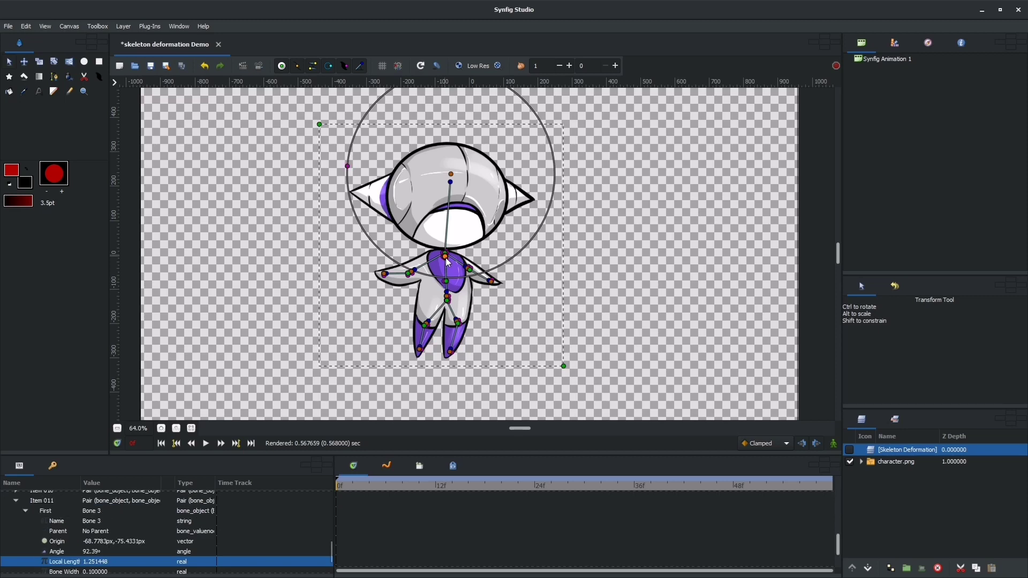
drag(447, 257, 449, 261)
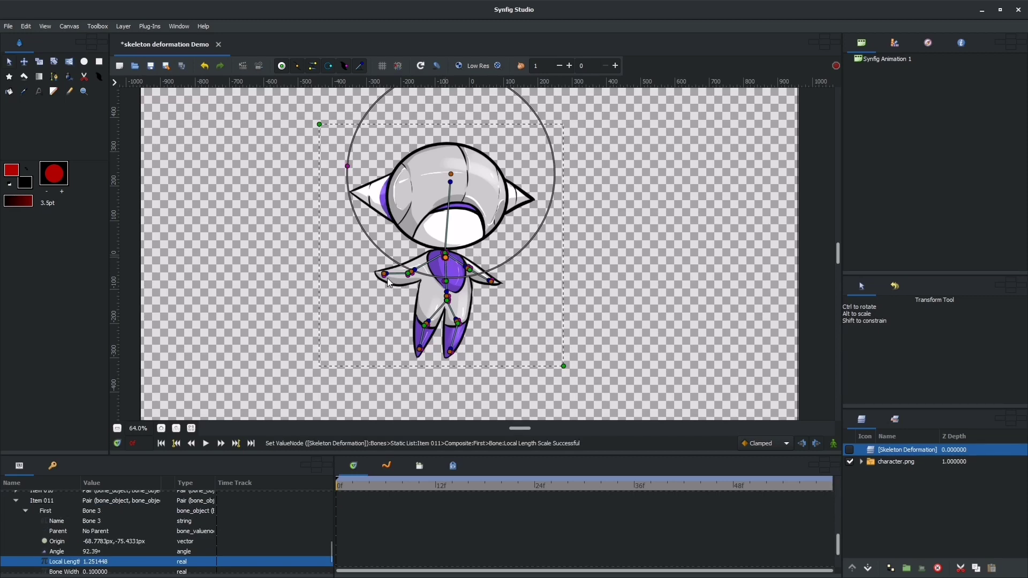
Step: Resize the bone and tip influence widths on both arms and hands
click(386, 278)
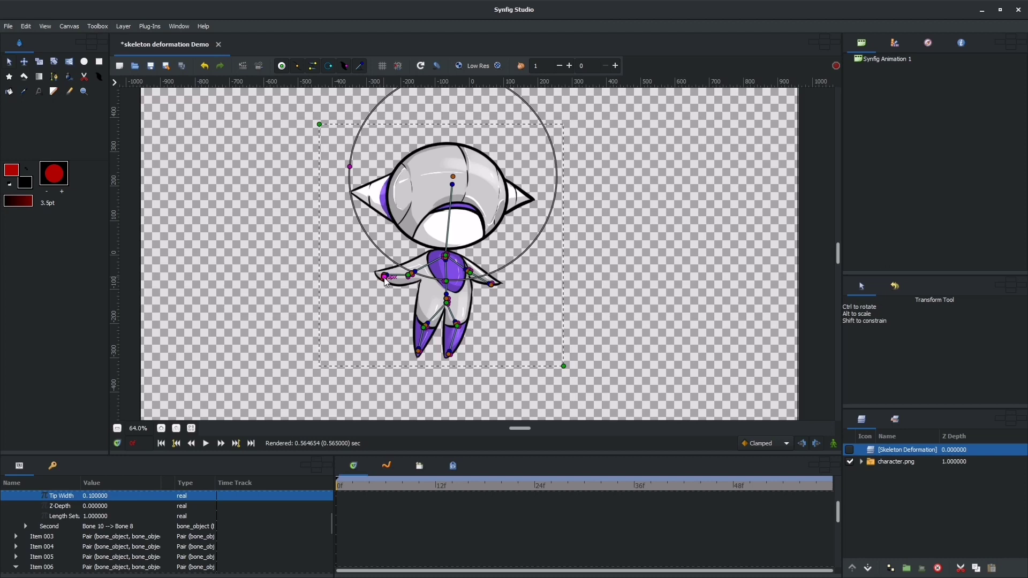
drag(411, 299, 411, 303)
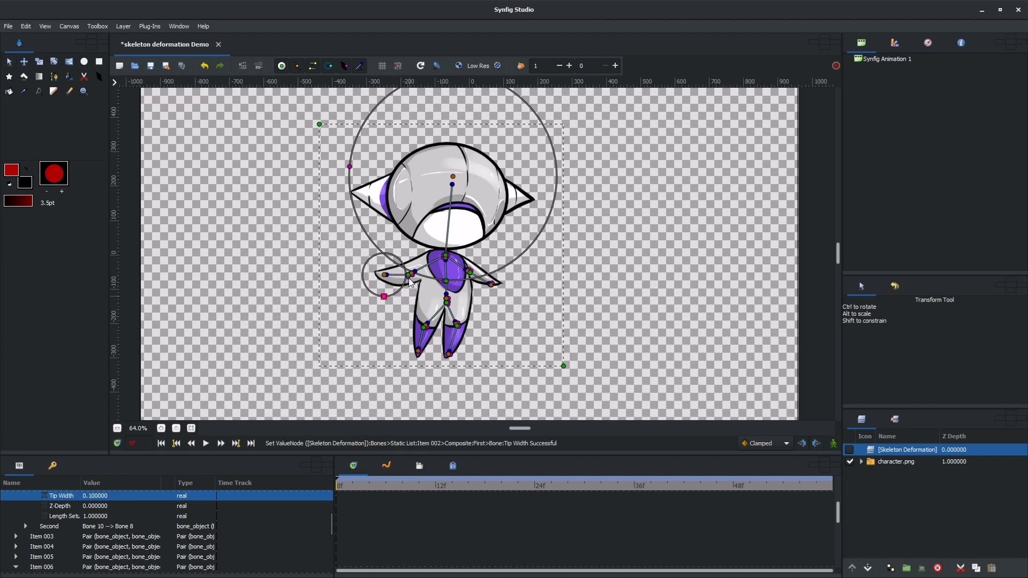
drag(409, 278, 434, 299)
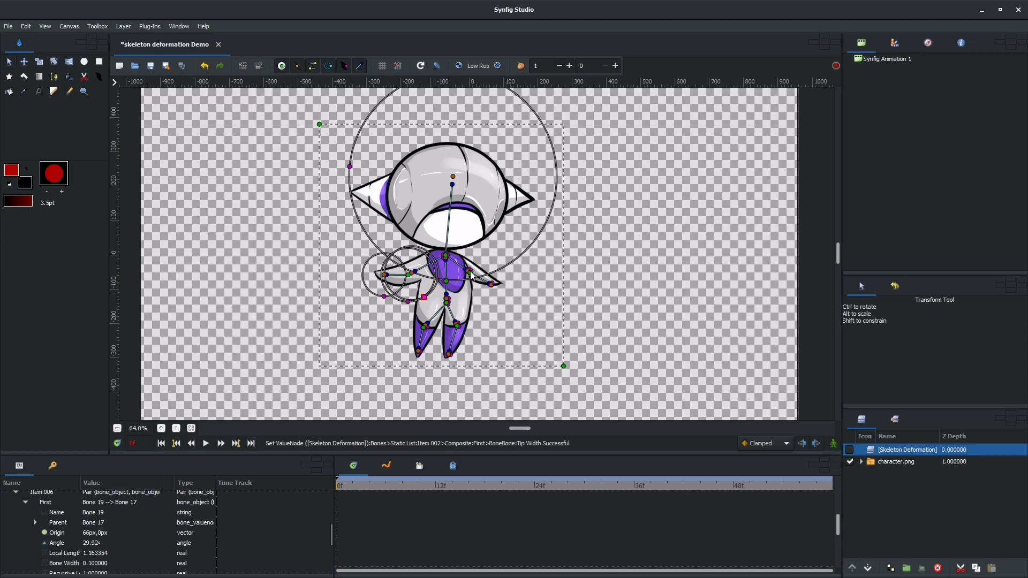
drag(481, 268, 493, 260)
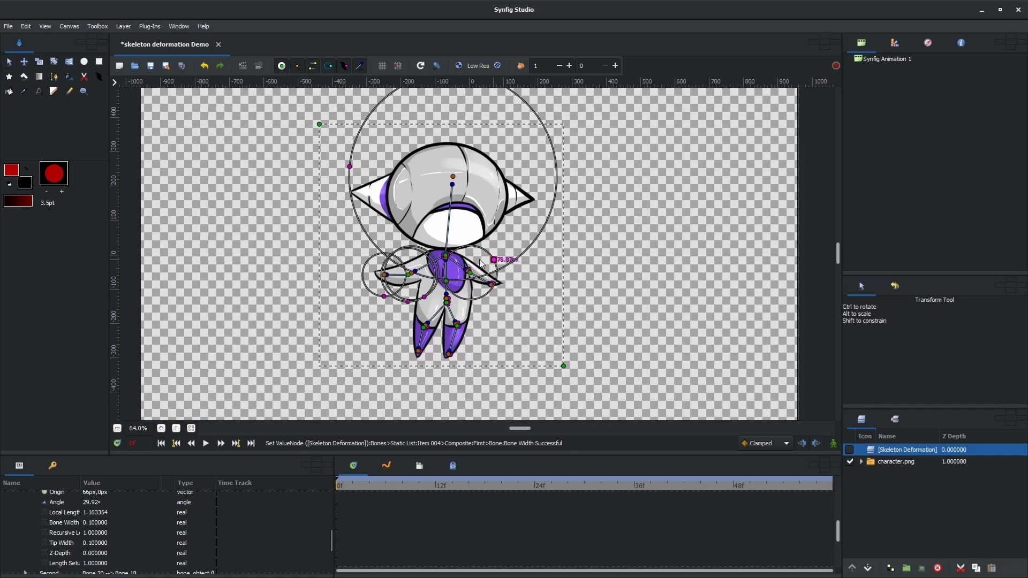
click(482, 261)
drag(498, 265, 512, 288)
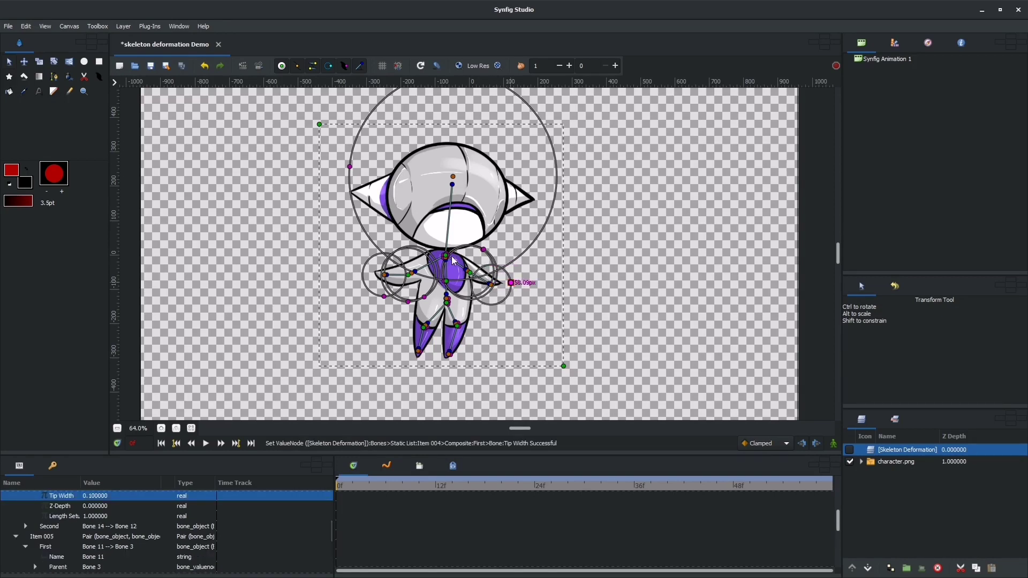
Step: Size the torso and leg bones' influence circles to cover the body, legs and feet
drag(452, 257, 473, 266)
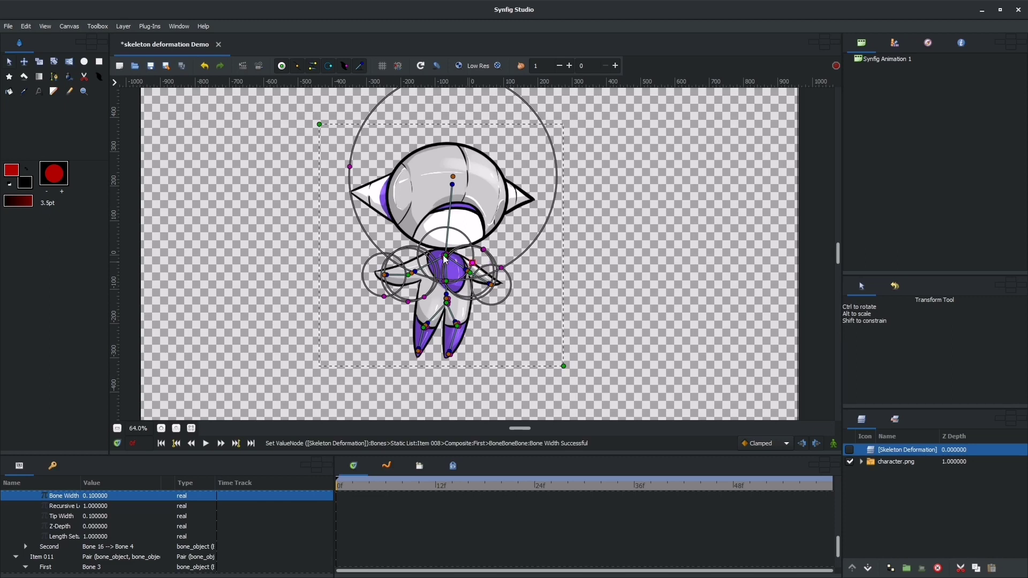
click(425, 252)
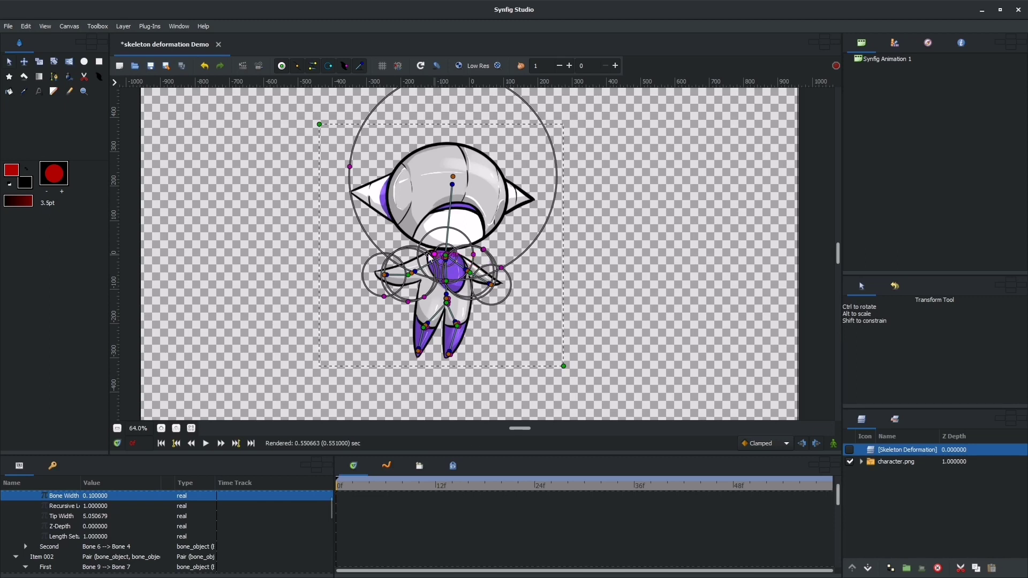
drag(421, 251, 422, 256)
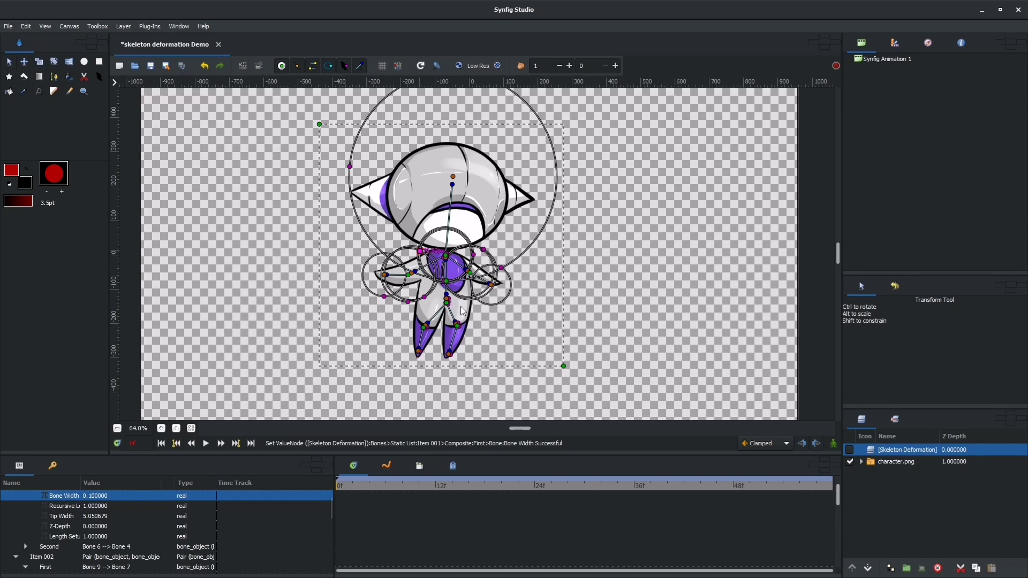
drag(467, 313, 476, 317)
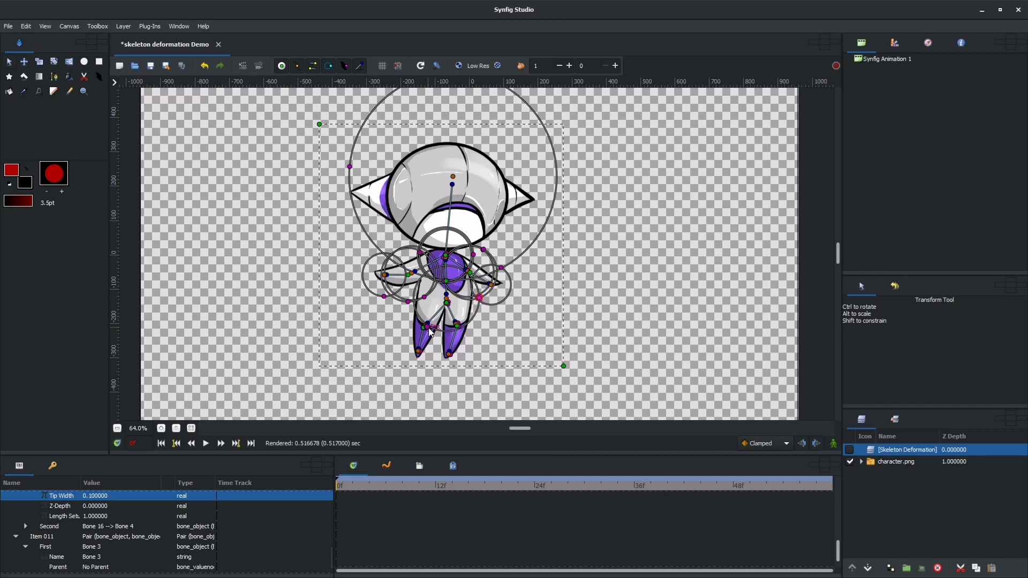
drag(438, 336, 430, 357)
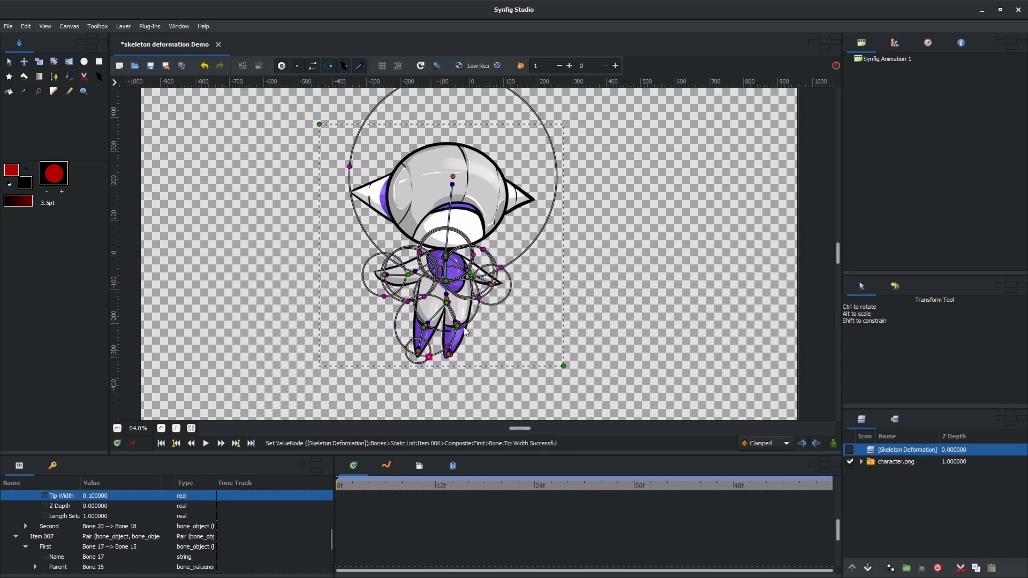
drag(473, 330, 472, 333)
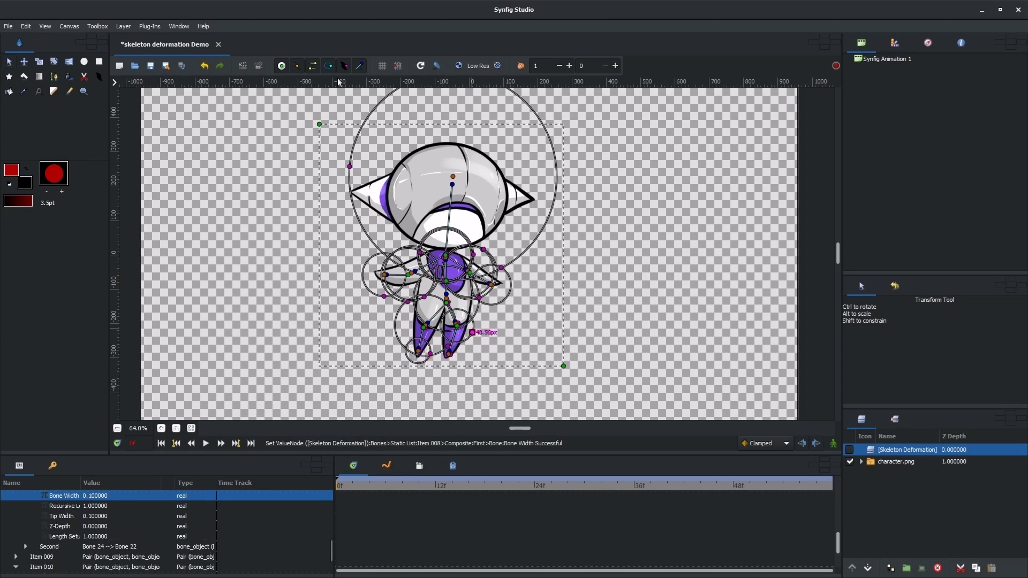
click(298, 65)
Step: Hide the transform and skeleton handles, then enlarge the right foot and leg influence circles
click(284, 66)
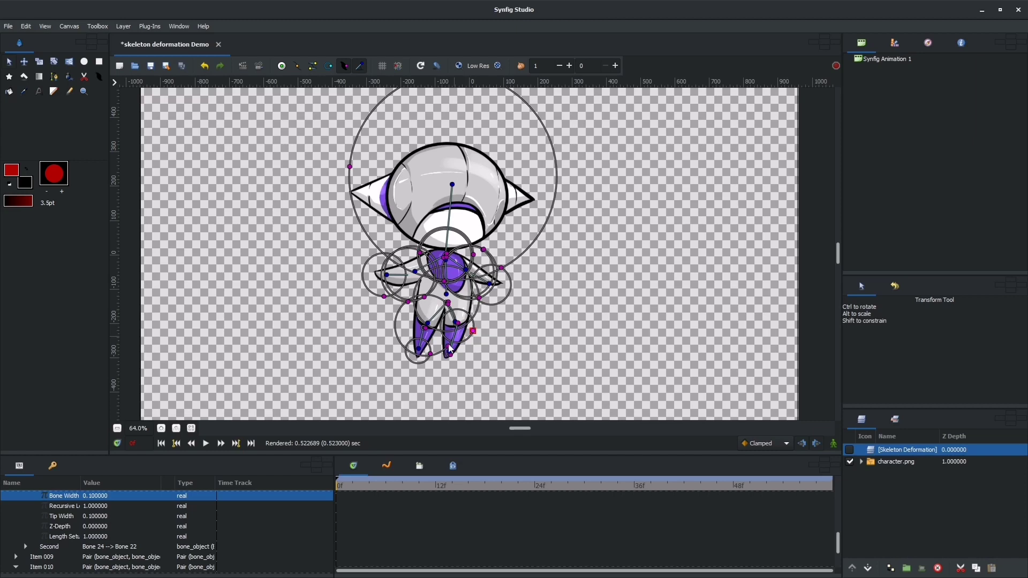
click(359, 65)
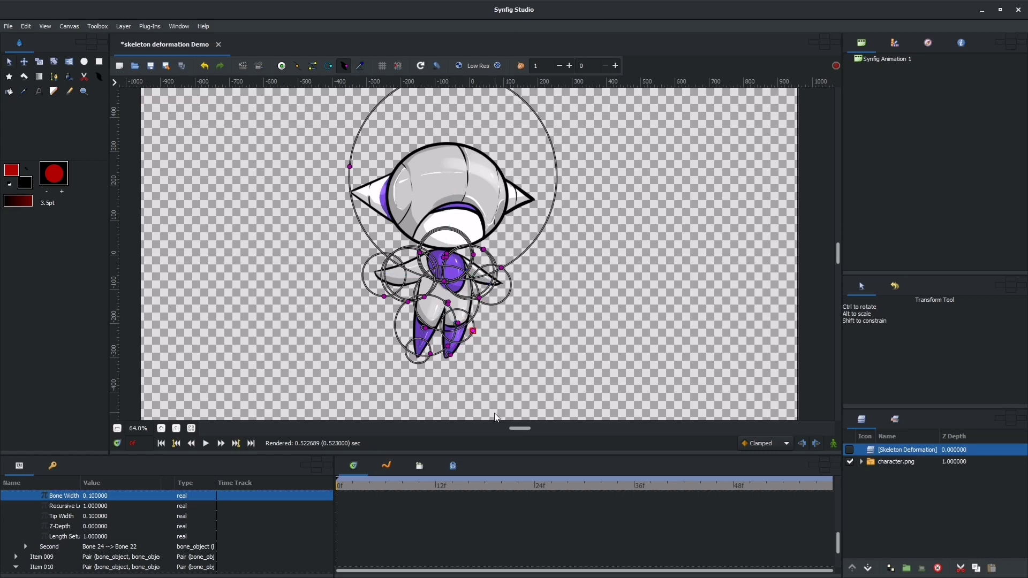
click(451, 355)
drag(467, 362, 470, 364)
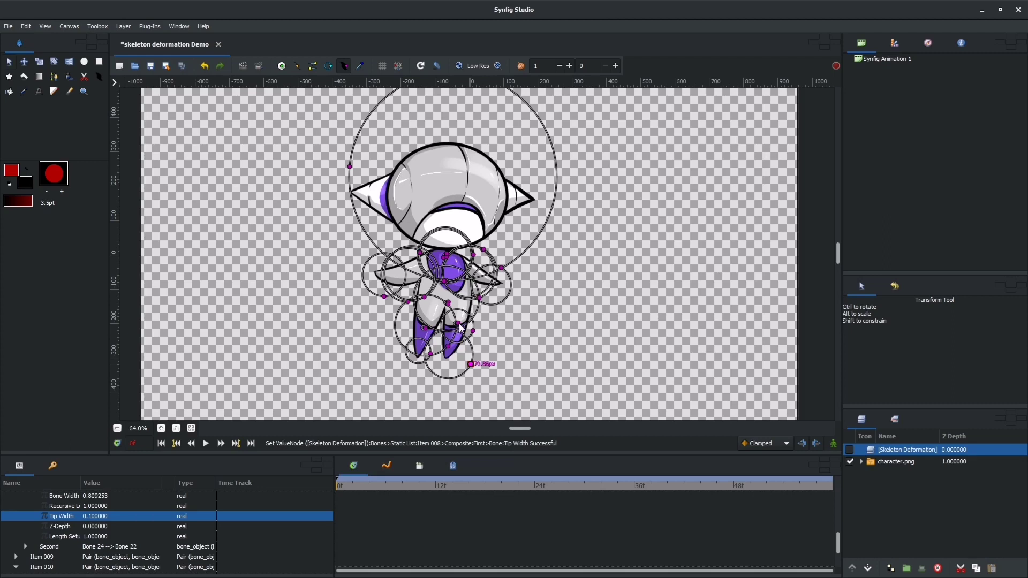
drag(463, 330, 444, 337)
Step: Widen a leg bone's influence and enlarge one torso bone's circle around the whole character
click(440, 334)
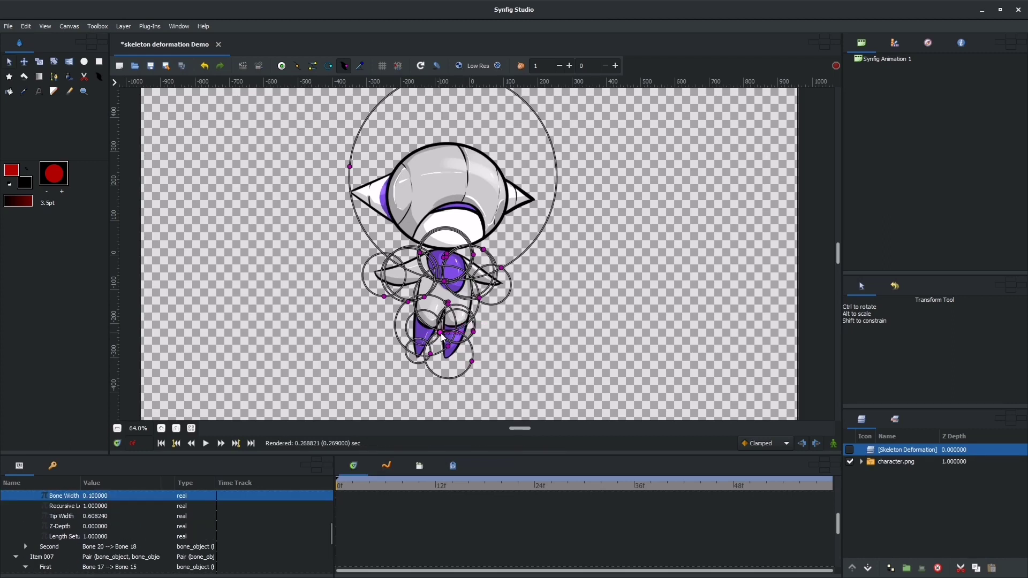
click(443, 323)
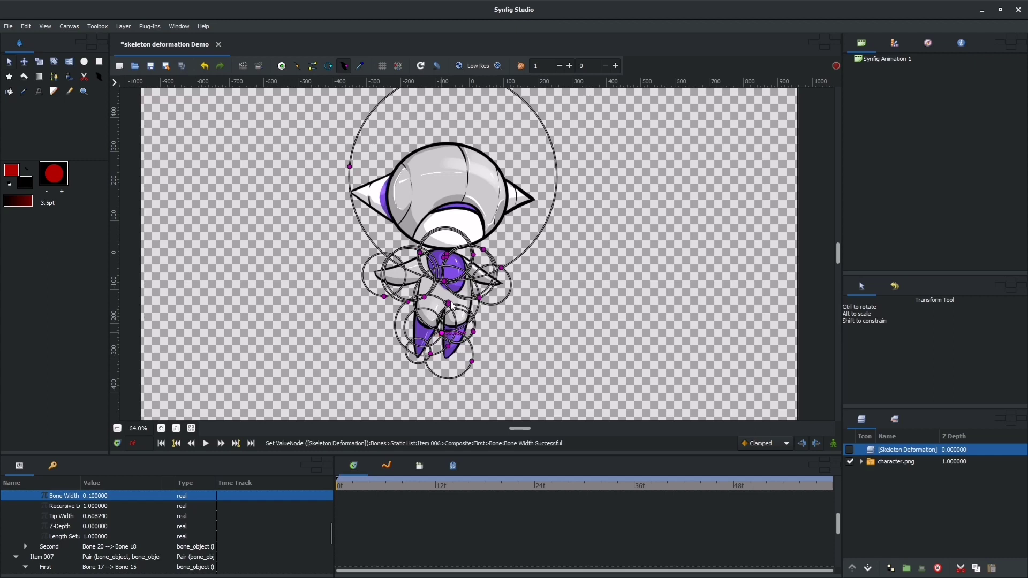
drag(464, 315, 478, 318)
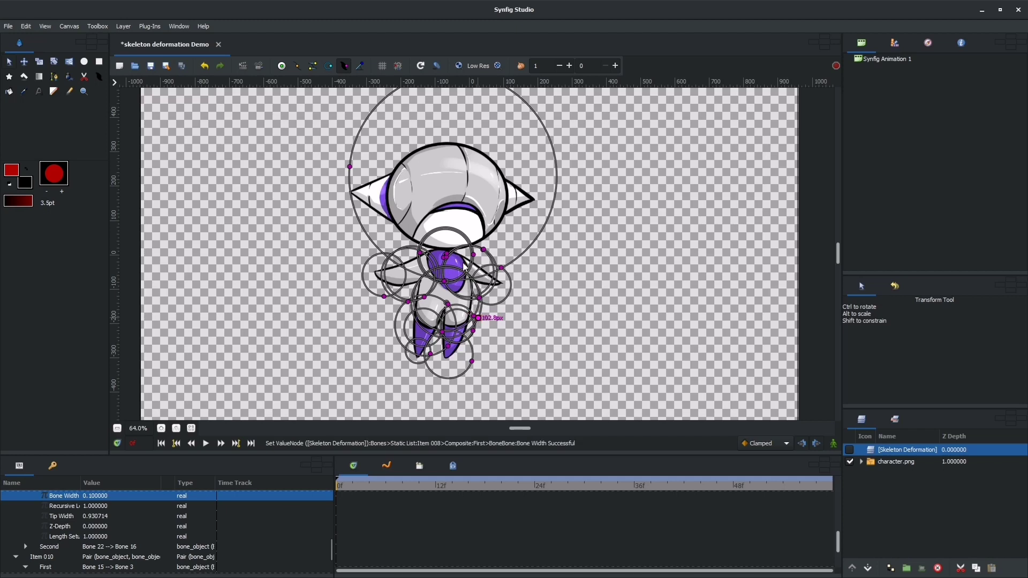
drag(458, 263, 557, 358)
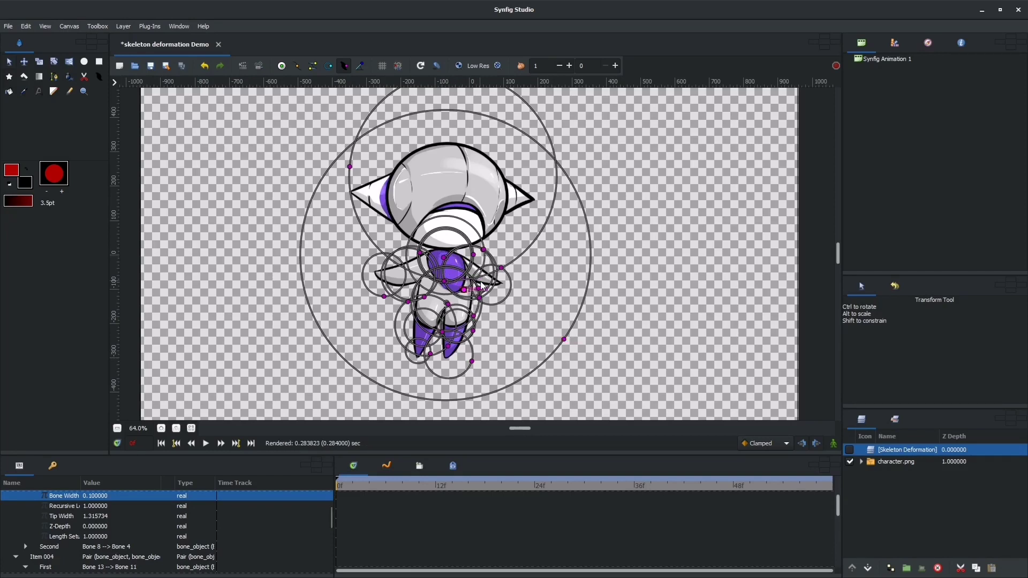
drag(464, 289, 449, 263)
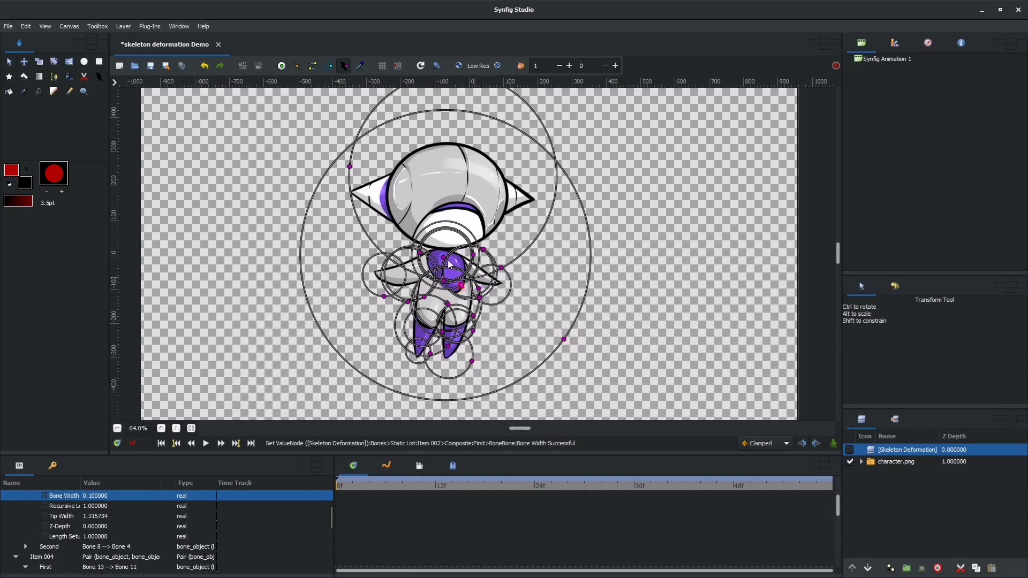
Step: Hide the bone width circles and show the bone handles and layer bounds again
click(422, 248)
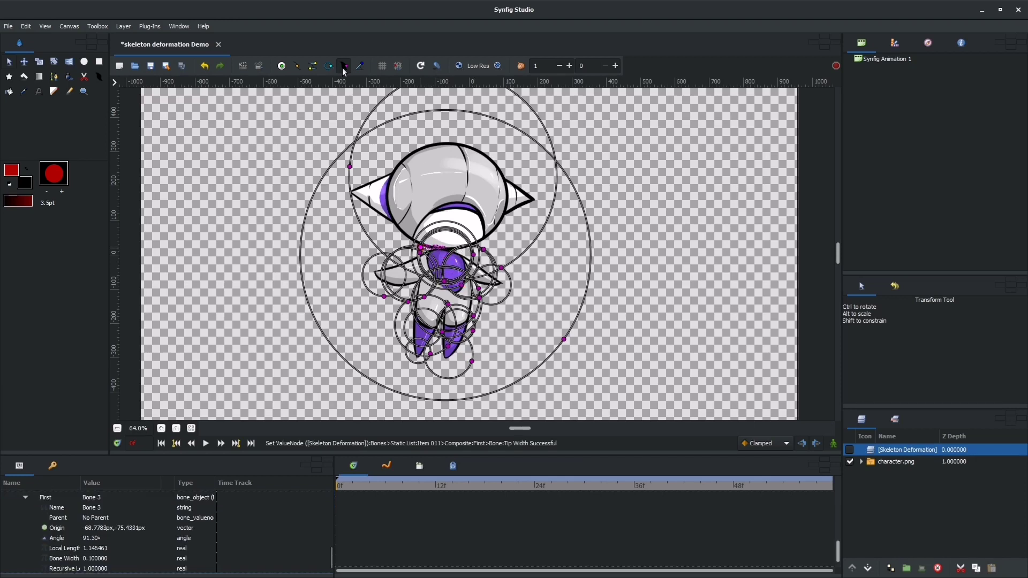
click(360, 66)
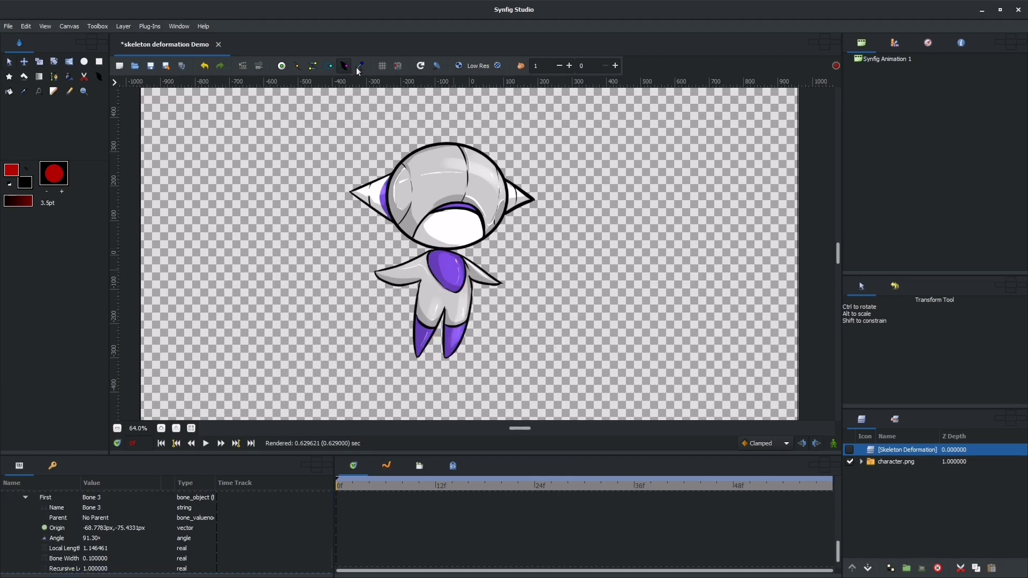
click(282, 66)
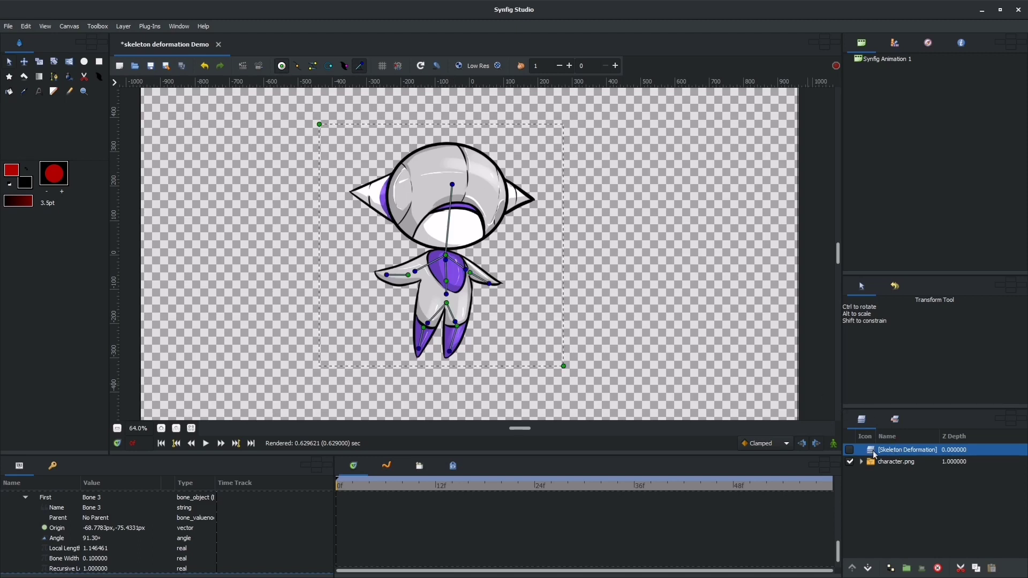
Step: Reset the skeleton to its rest pose and enable the Skeleton Deformation layer
right_click(873, 454)
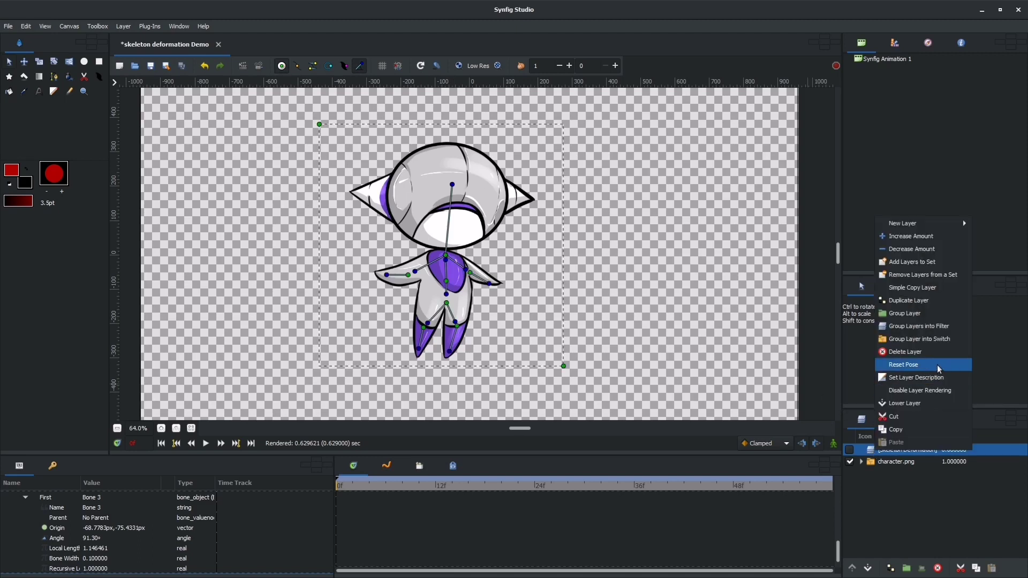
click(880, 456)
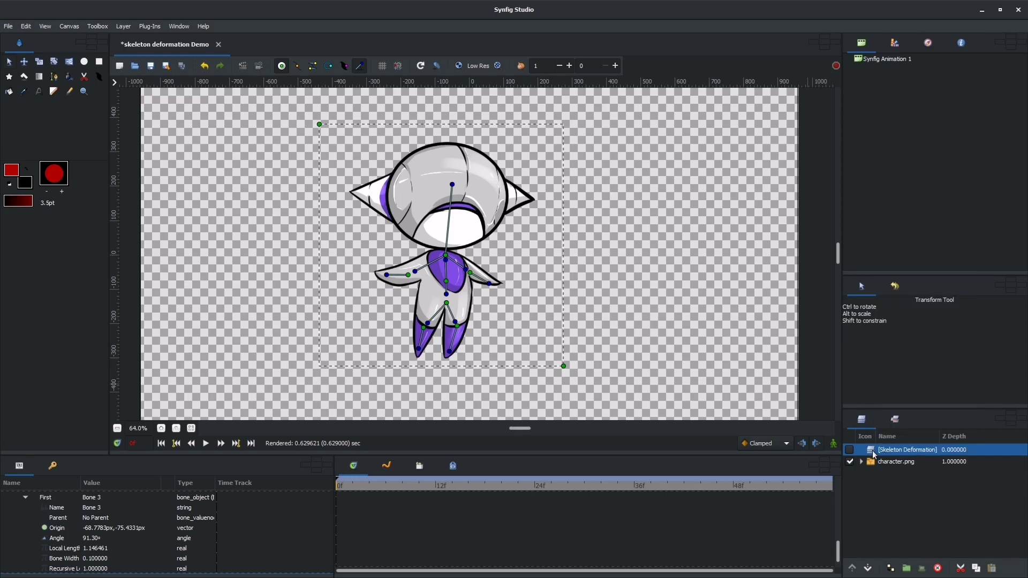
right_click(872, 454)
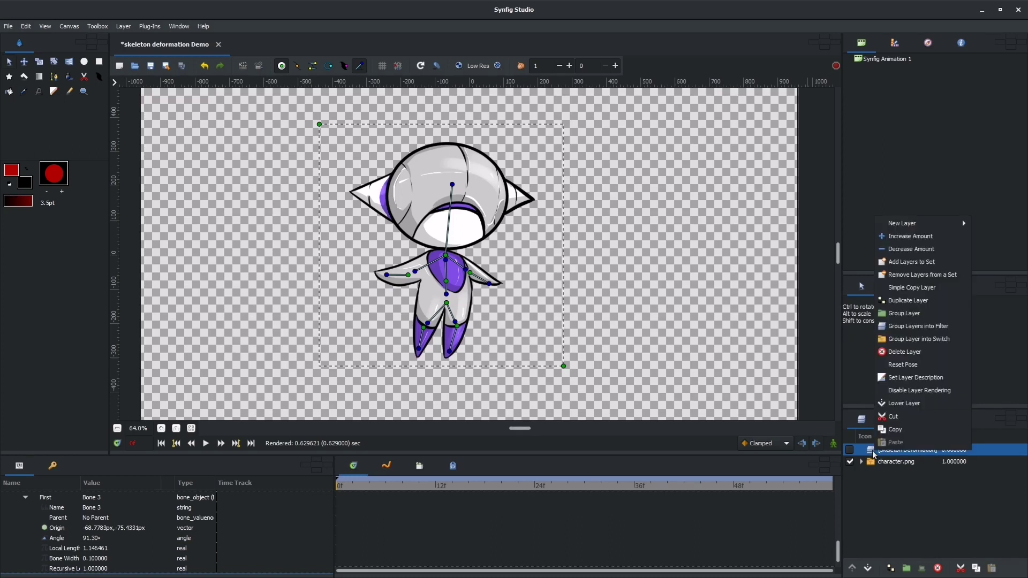
click(903, 366)
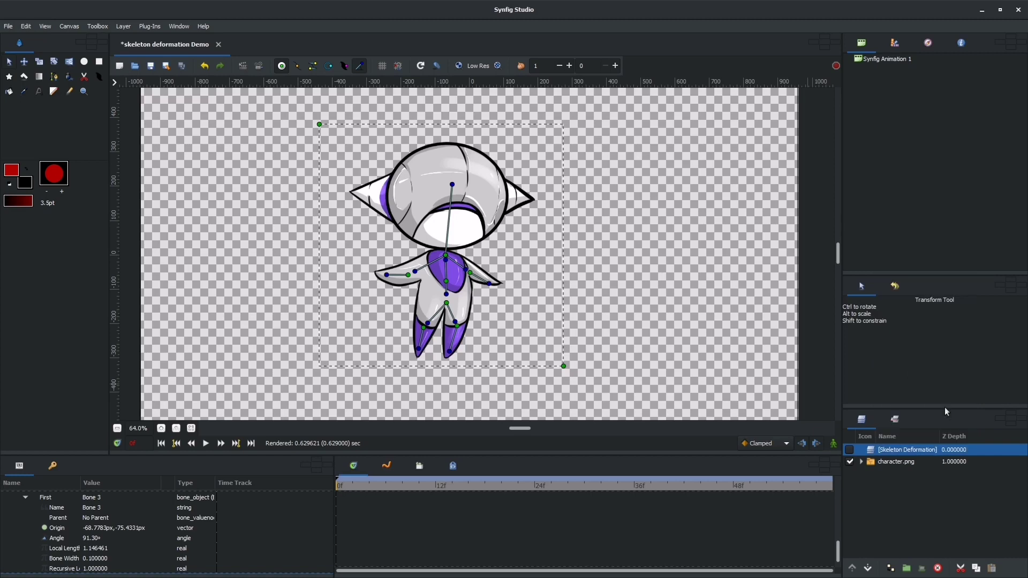
click(850, 451)
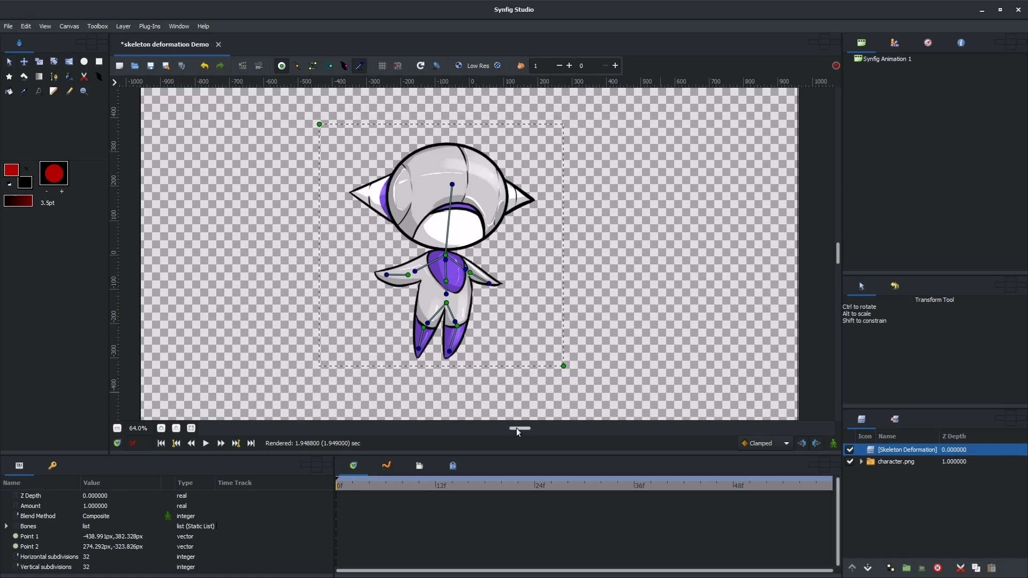
Step: Tilt the head to the left, swing the left arm out, and bend the right arm up
drag(517, 429, 497, 428)
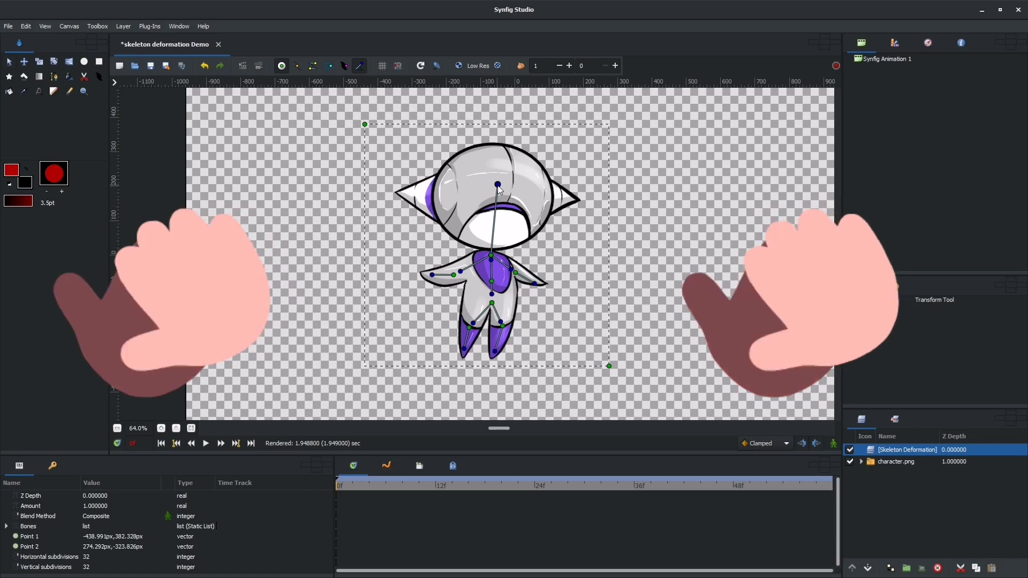
drag(498, 188, 511, 193)
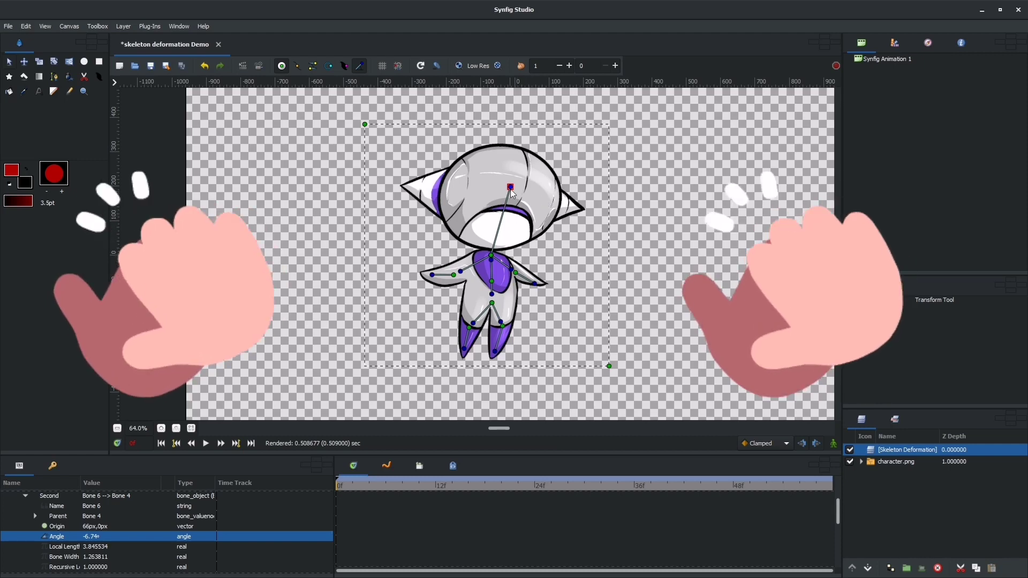
drag(511, 193, 485, 183)
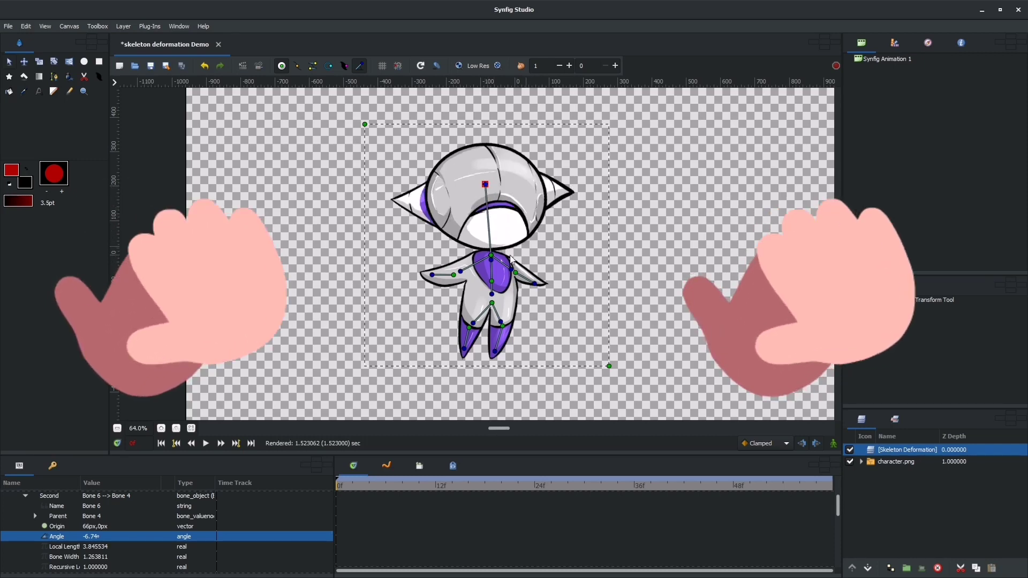
drag(433, 275, 437, 288)
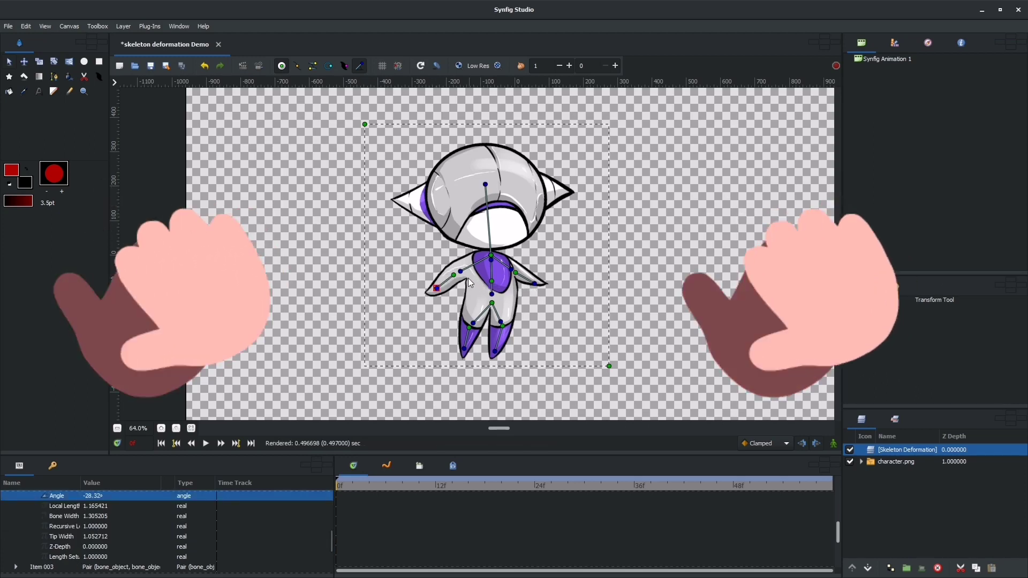
drag(462, 273, 460, 261)
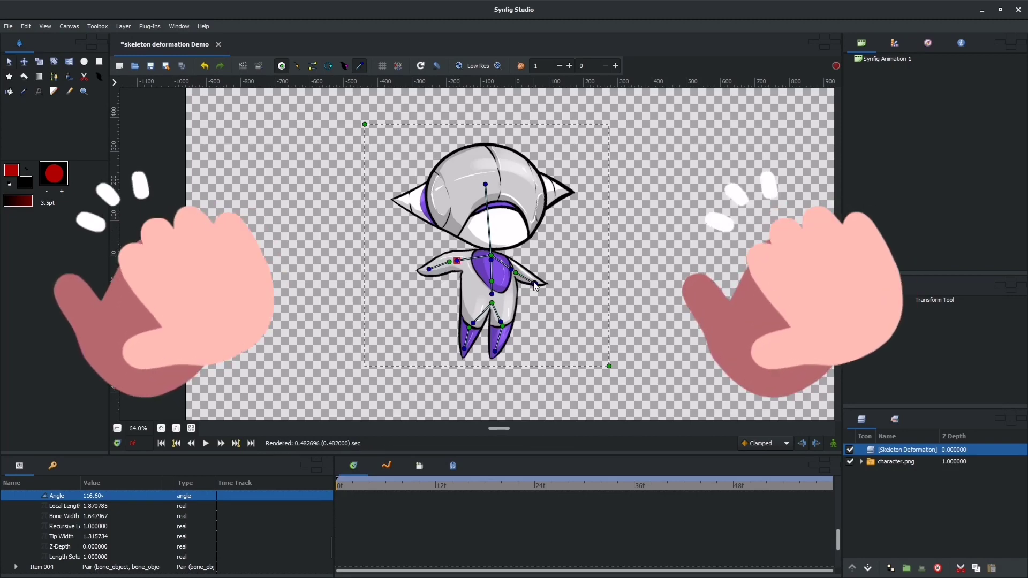
drag(534, 284, 537, 272)
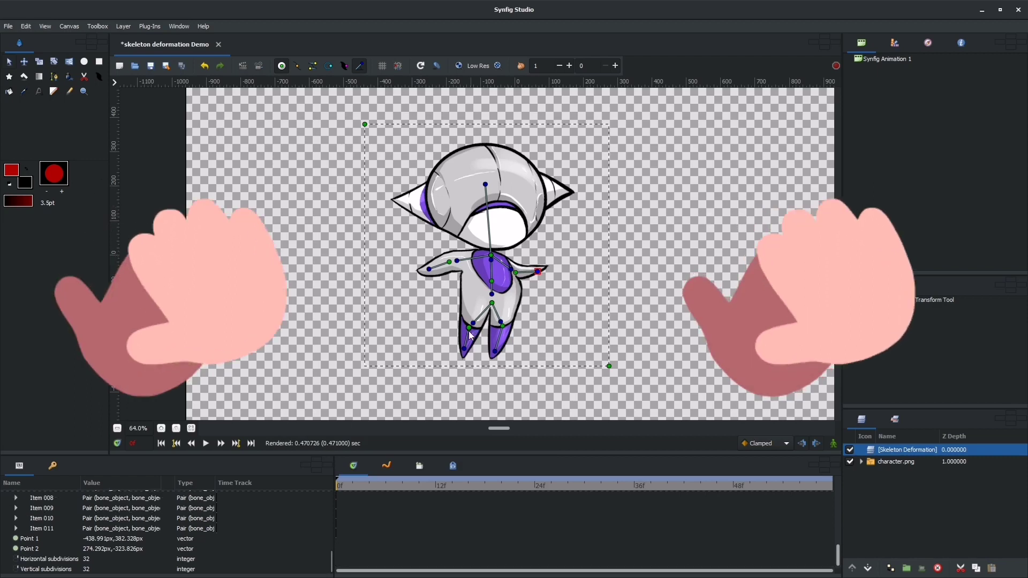
Step: Bend both legs outward and lower the left forearm slightly
drag(473, 325, 469, 317)
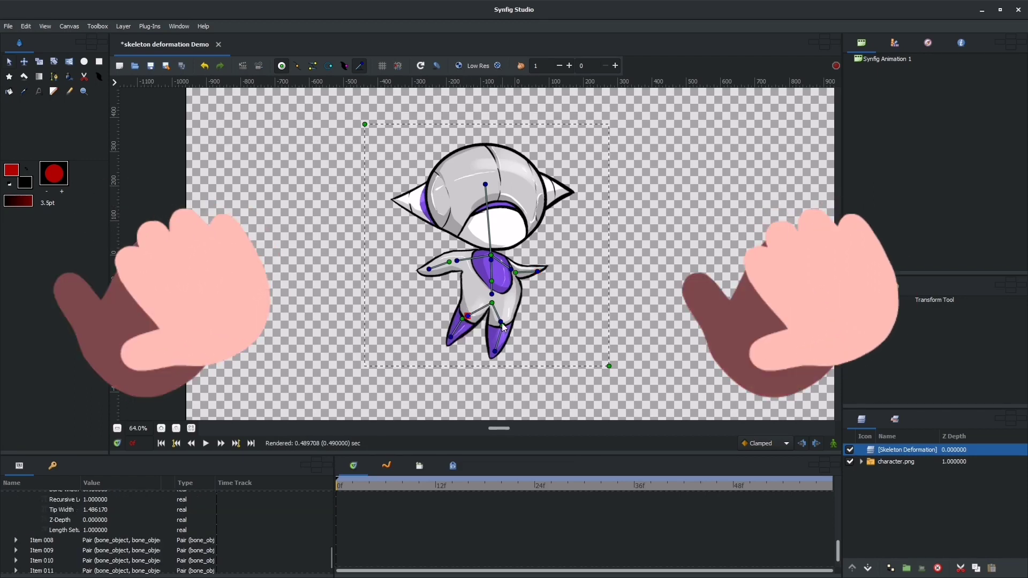
drag(504, 323, 523, 342)
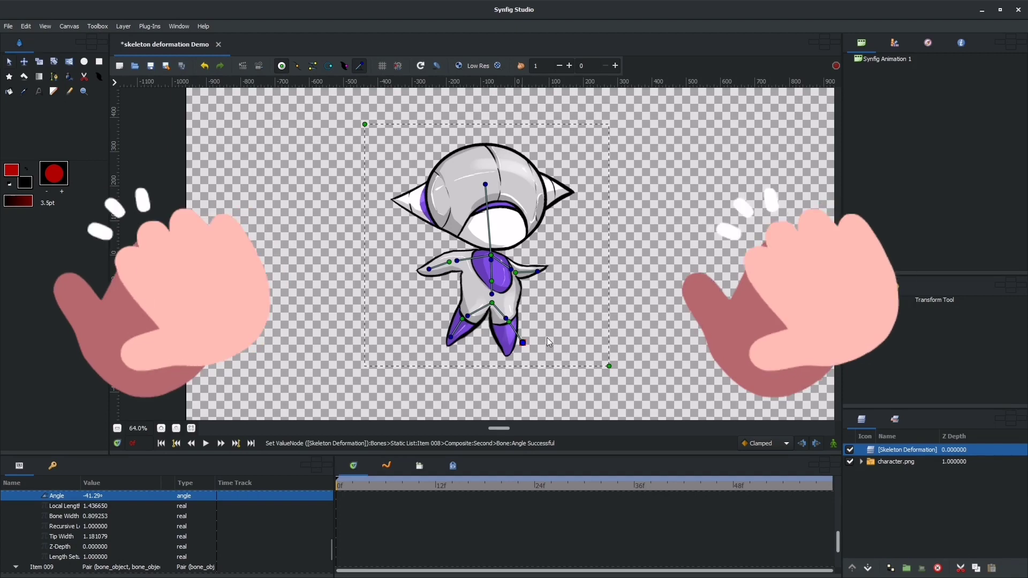
click(551, 266)
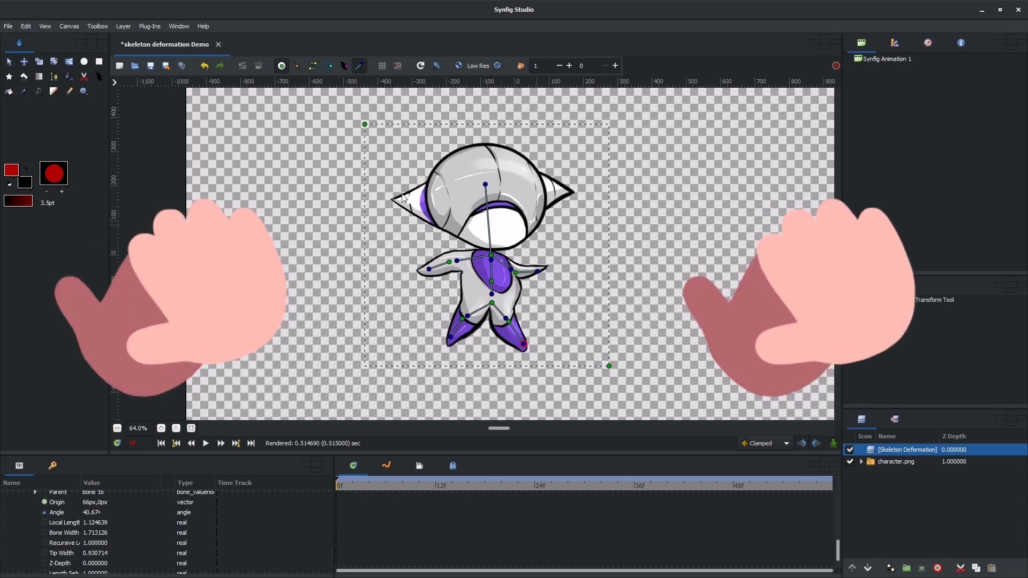
click(456, 264)
drag(457, 269, 459, 275)
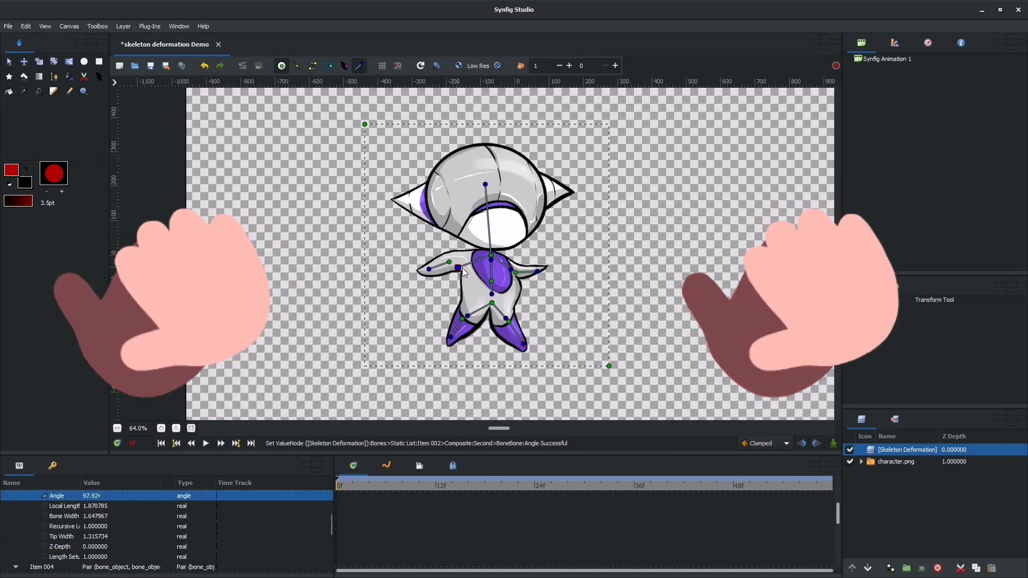